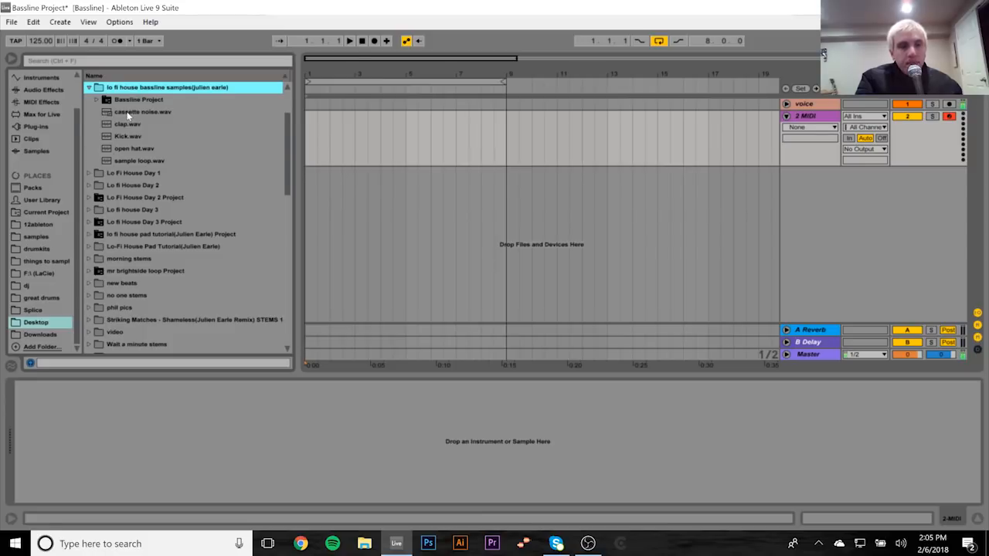
Step: Place cassette noise.wav at bar 1 on the second track and leave its warp mode on Complex
left_click_drag(128, 116, 306, 147)
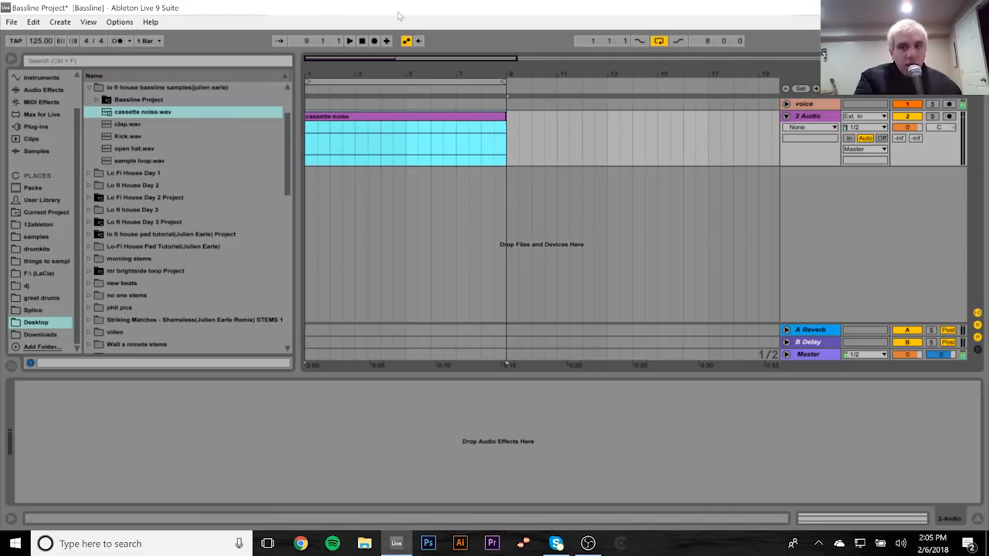
double_click(483, 128)
left_click(144, 457)
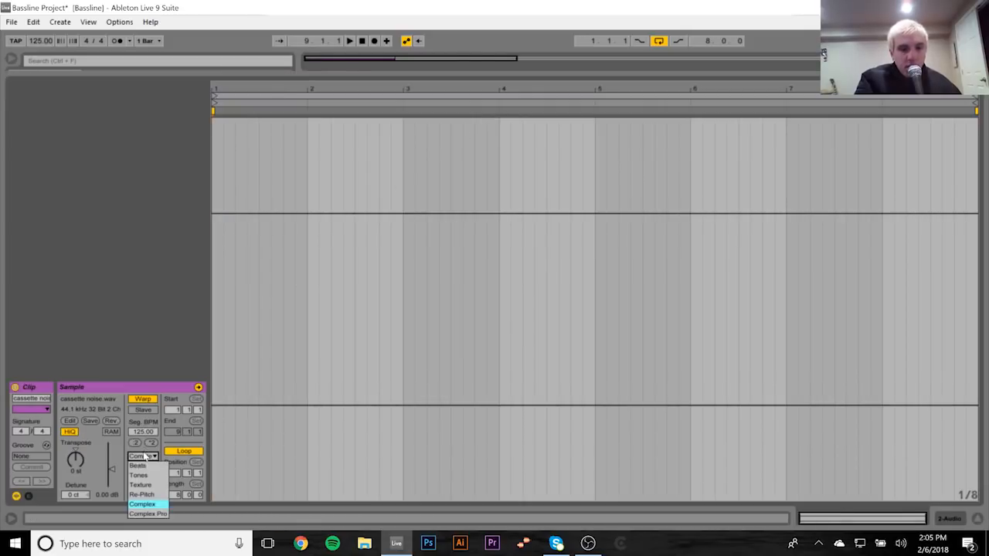
left_click(141, 493)
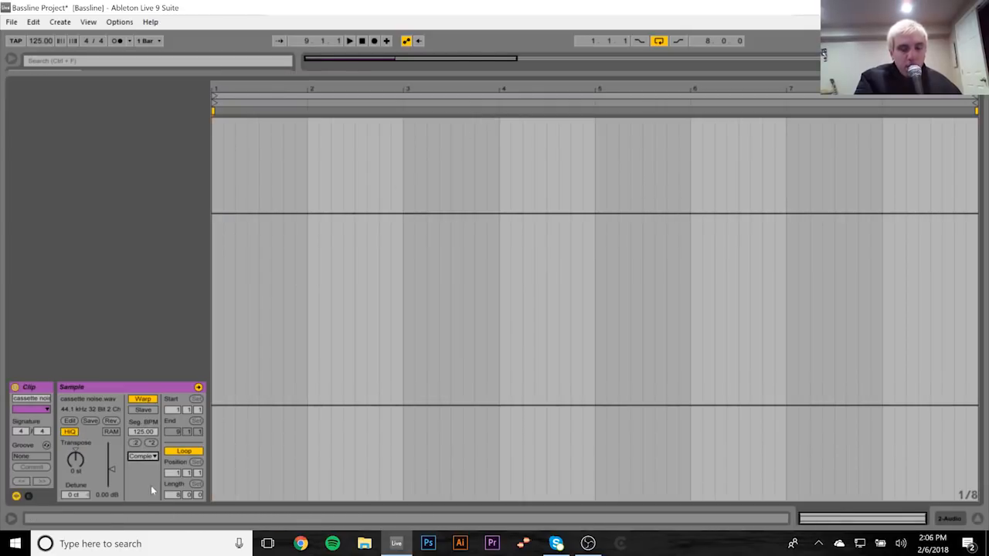
Step: Play the arrangement briefly to audition the cassette noise clip
left_click(970, 520)
key("space")
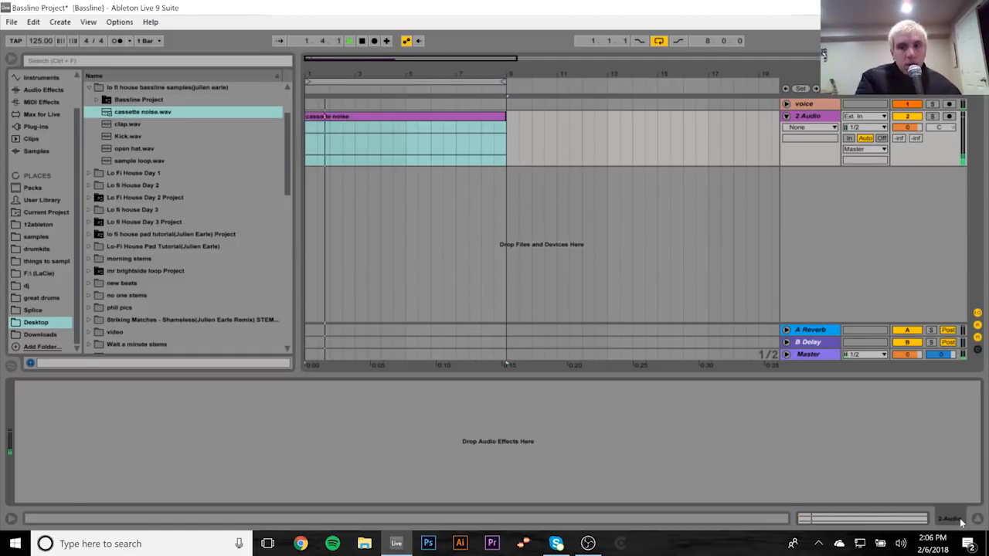
key("space")
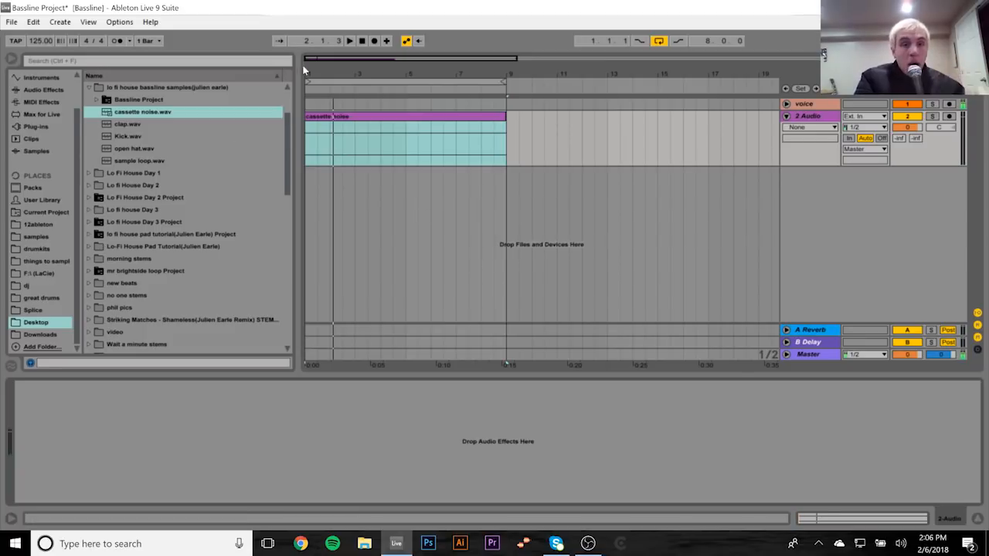
Step: Place Kick.wav at bar 1 on a new audio track below the cassette noise and turn off its warping
left_click_drag(308, 70, 308, 80)
left_click(127, 136)
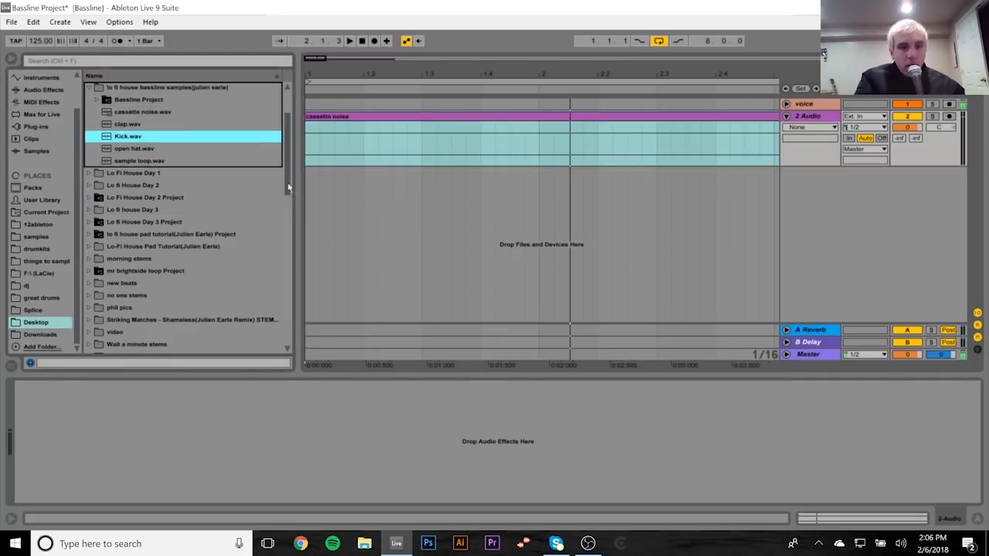
left_click_drag(302, 189, 307, 186)
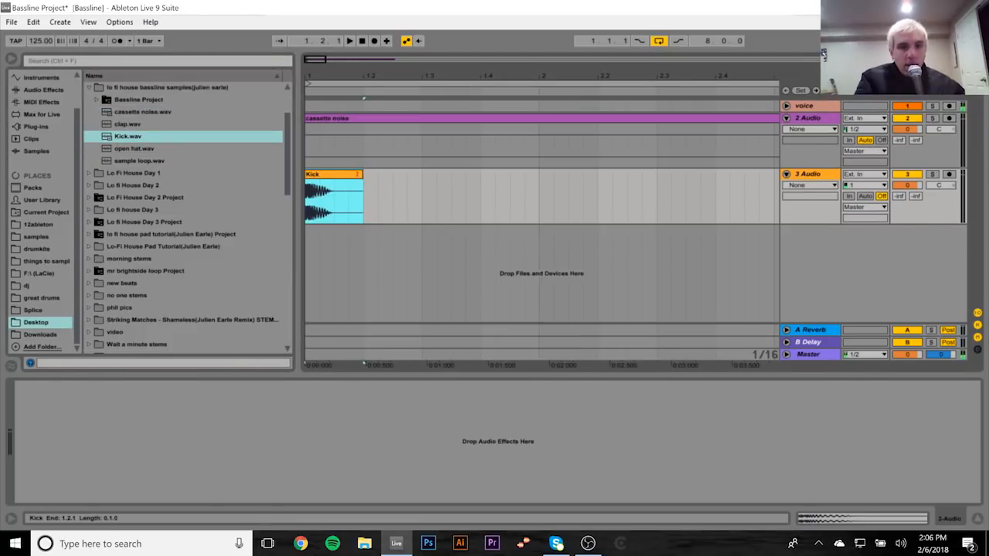
double_click(353, 184)
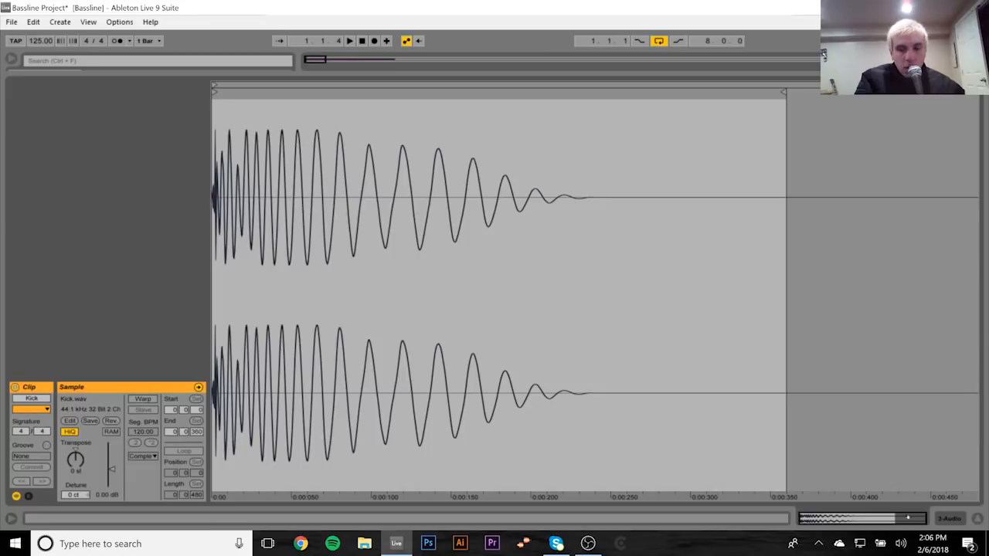
left_click(944, 523)
Step: Duplicate the first beat's kick three times to fill bar 1 with four kicks
left_click_drag(307, 191, 364, 192)
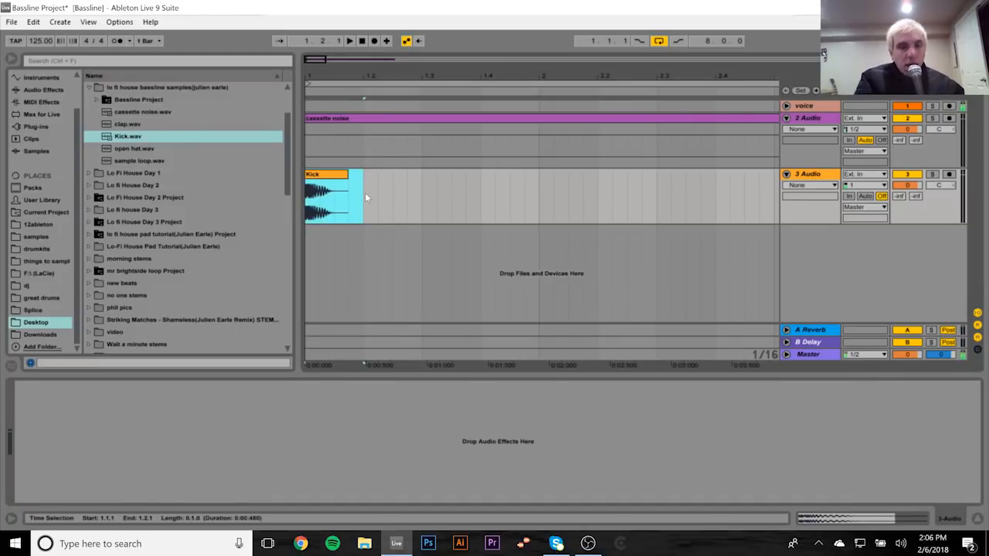
key("ctrl+d")
key("ctrl+d")
key("ctrl+d")
Step: Duplicate the four-kick bar through bar 8 and delete the kicks in the eighth bar
left_click(318, 175, "shift")
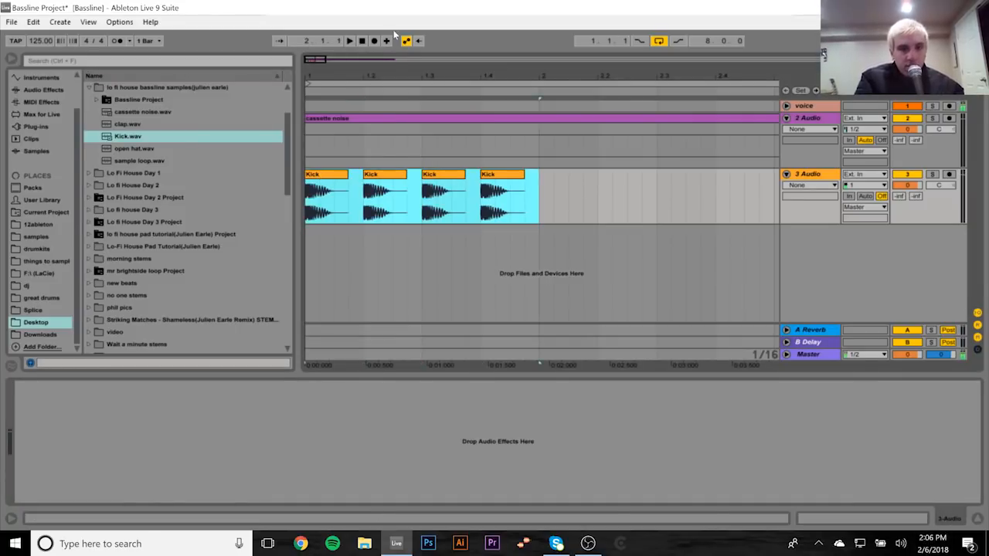
left_click_drag(382, 73, 322, 73)
key("ctrl+d")
key("ctrl+d")
key("ctrl+d")
key("ctrl+d")
key("ctrl+d")
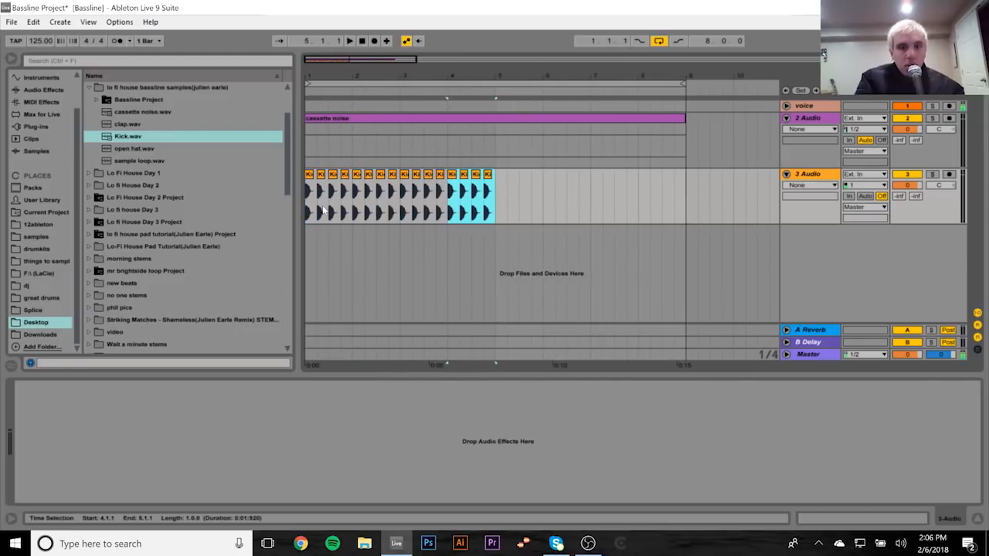
key("ctrl+d")
key("ctrl+d")
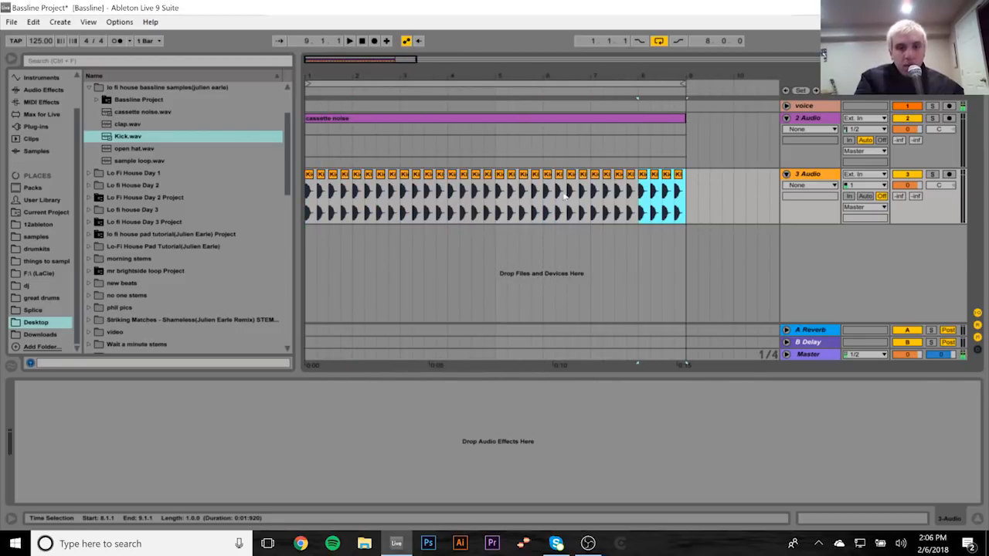
key("Delete")
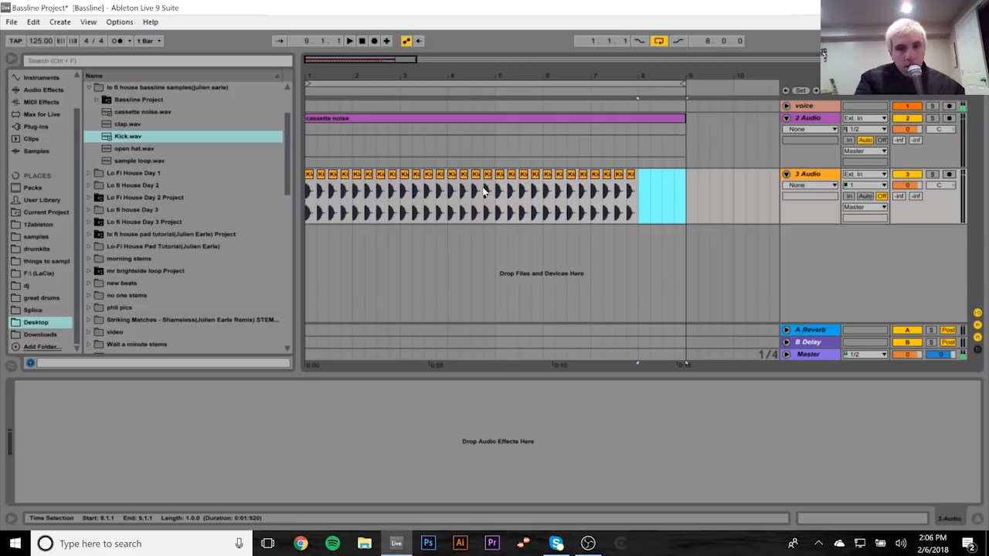
Step: Set the kick track's volume to -6 dB and play the arrangement from the start
left_click(908, 186)
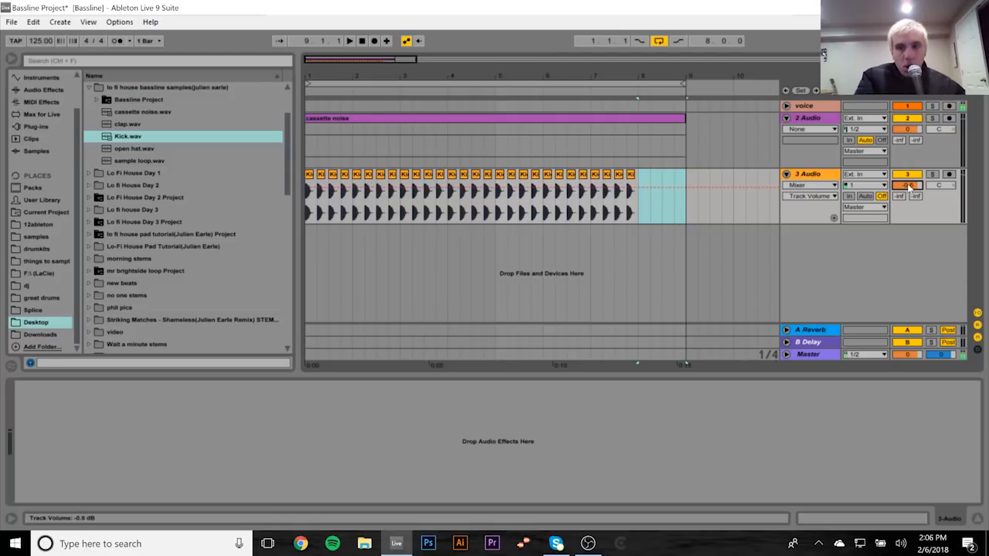
type("-6")
key("Return")
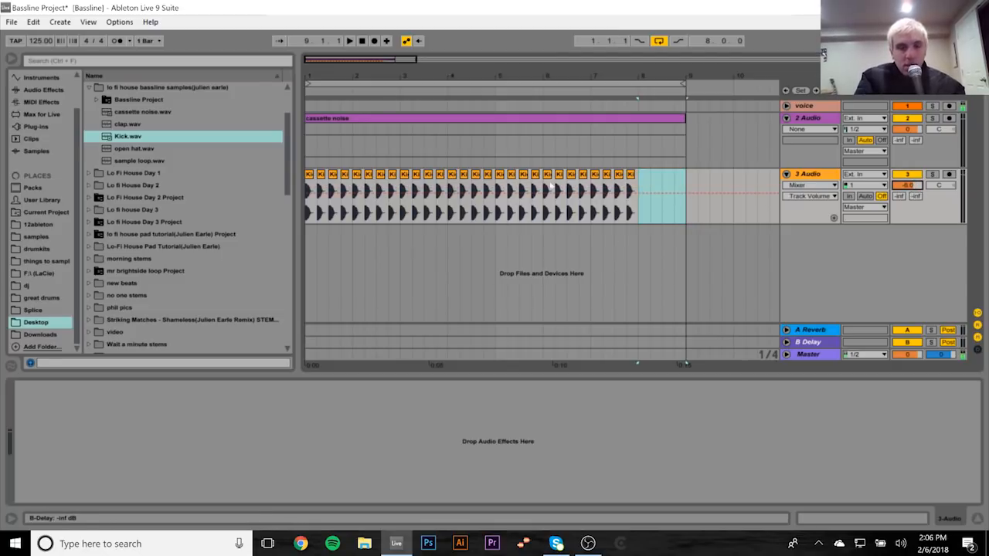
left_click(310, 178)
key("space")
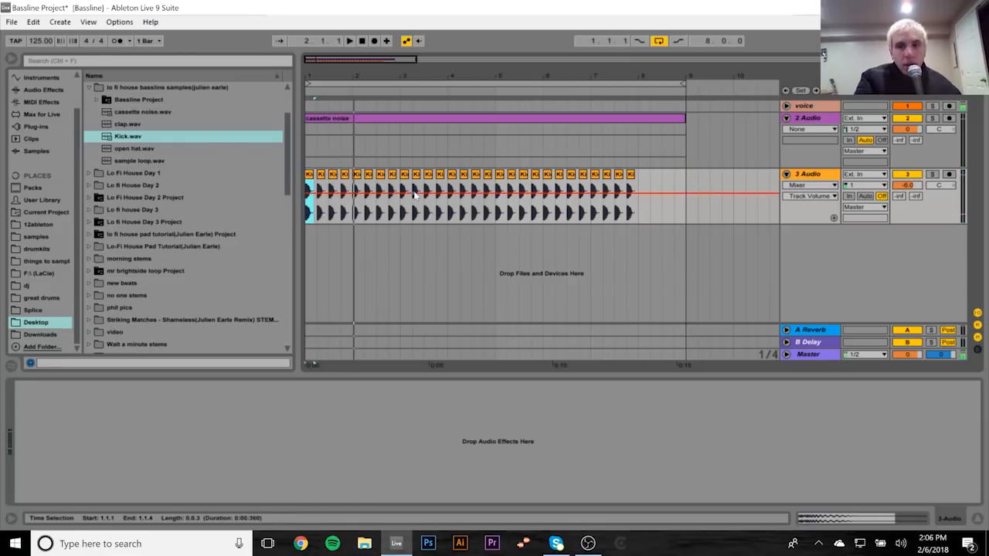
key("plus")
key("plus")
key("plus")
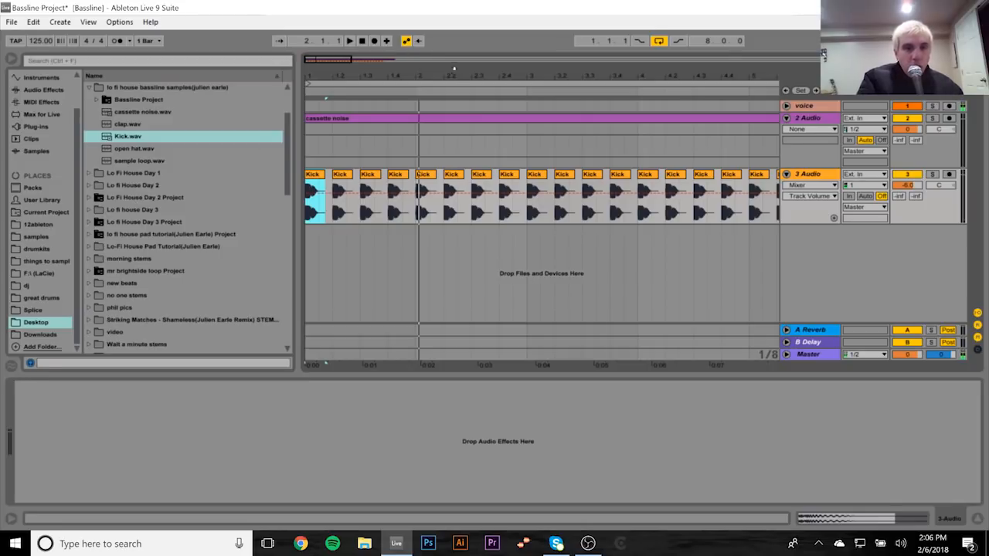
left_click_drag(456, 75, 456, 46)
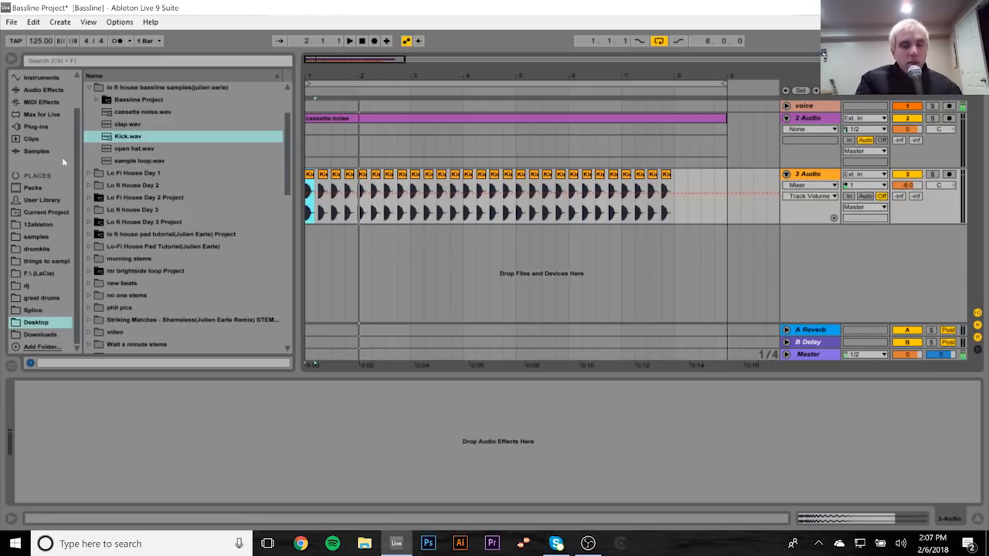
Step: Place sample loop.wav at bar 1 on a new audio track and extend the clip to the end of bar 8
left_click(140, 162)
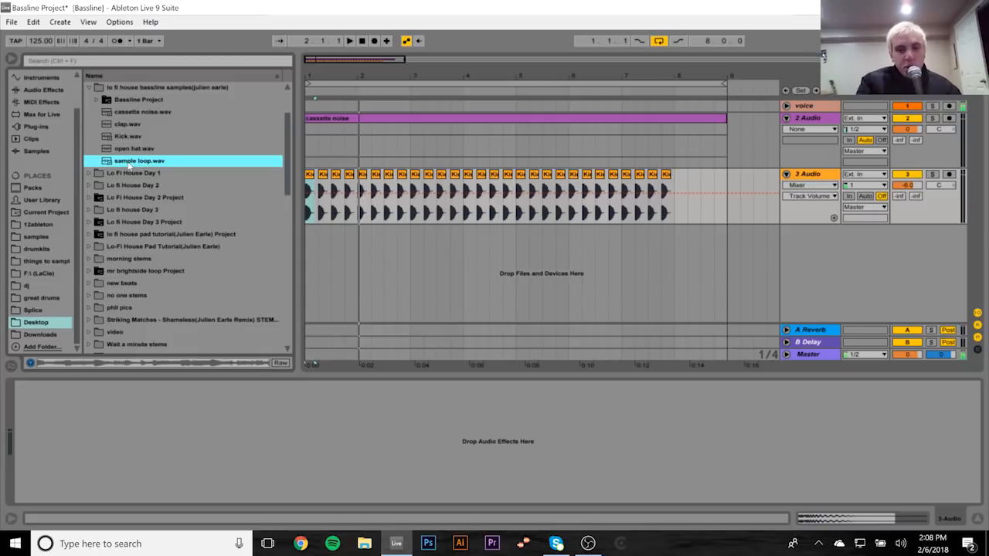
left_click_drag(128, 163, 306, 242)
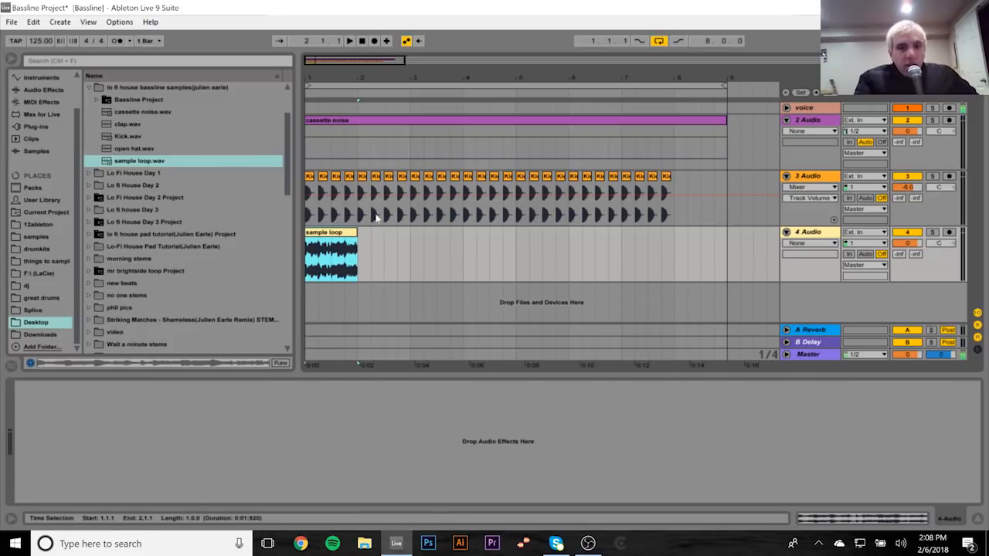
left_click_drag(357, 233, 726, 233)
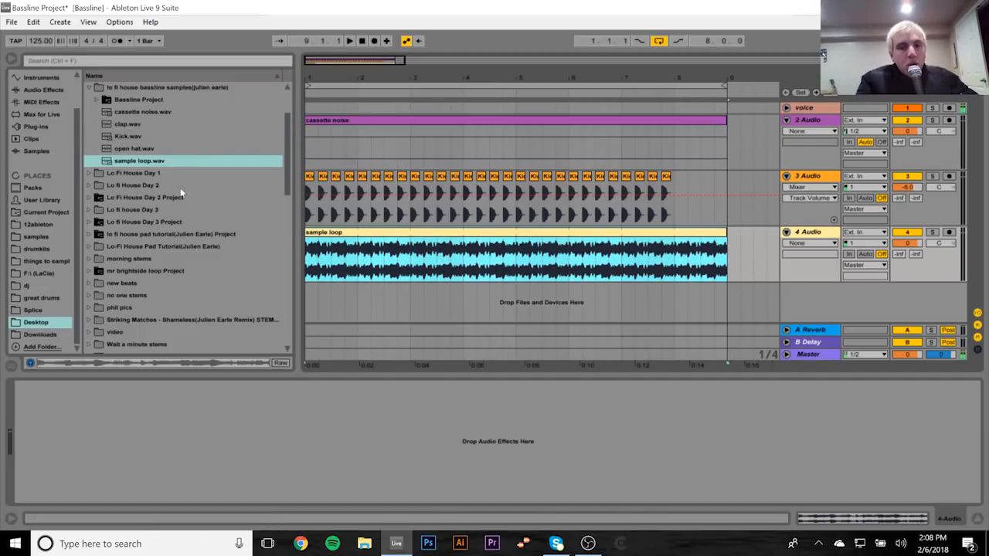
Step: Preview sample loop.wav again in the browser and show the list of plug-ins
left_click(140, 164)
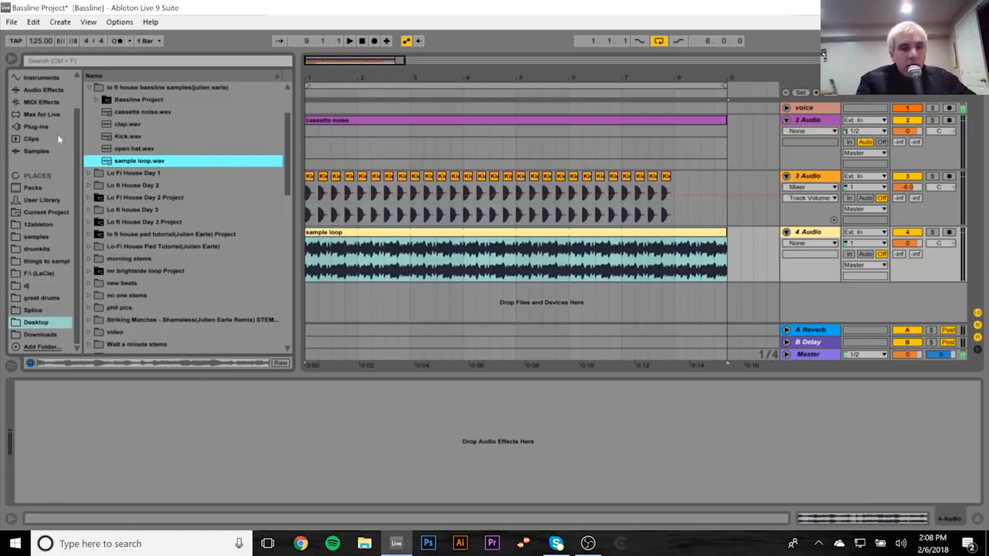
scroll(285, 180, "up", 1)
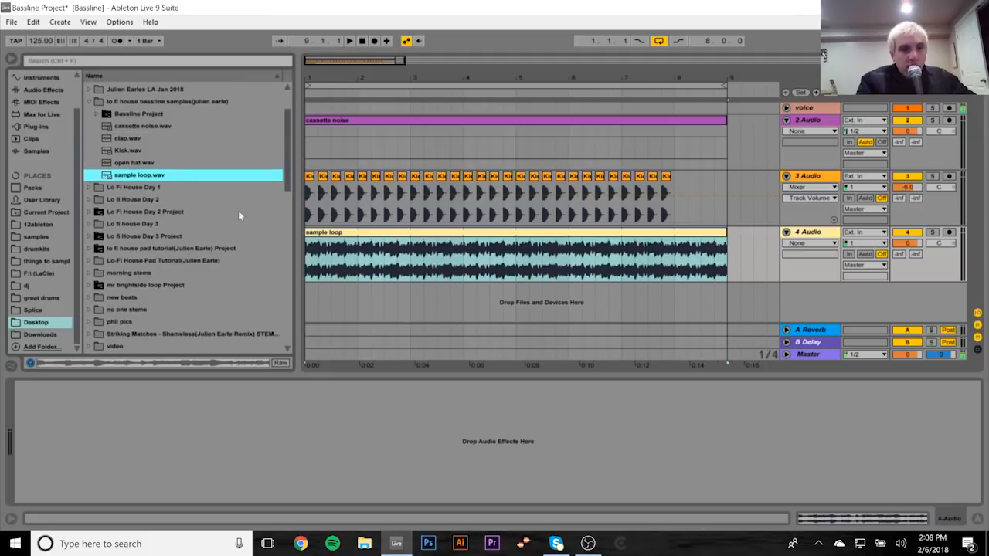
left_click(31, 127)
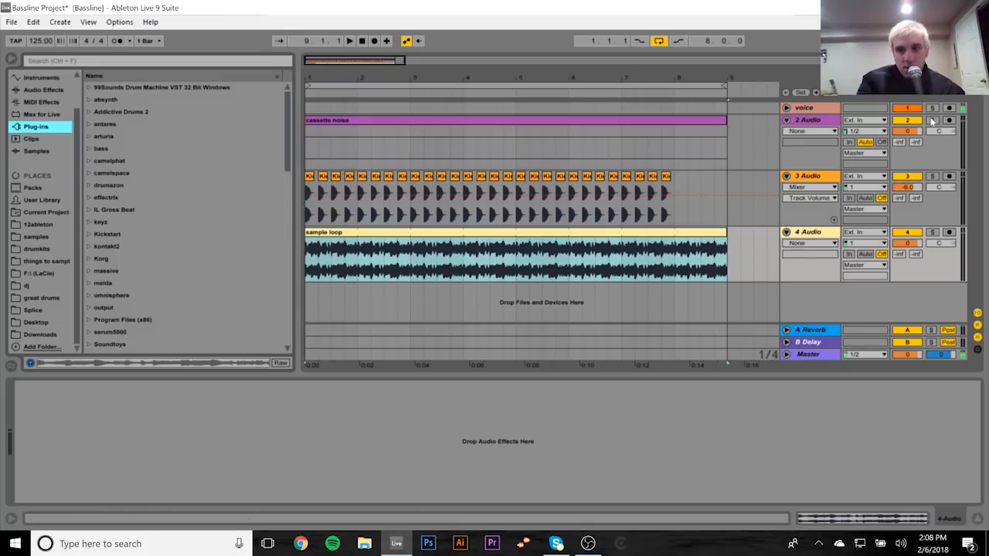
Step: Solo the sample loop track during playback, lower its volume to about -9.1 dB and turn off the solo
left_click(931, 232)
key("space")
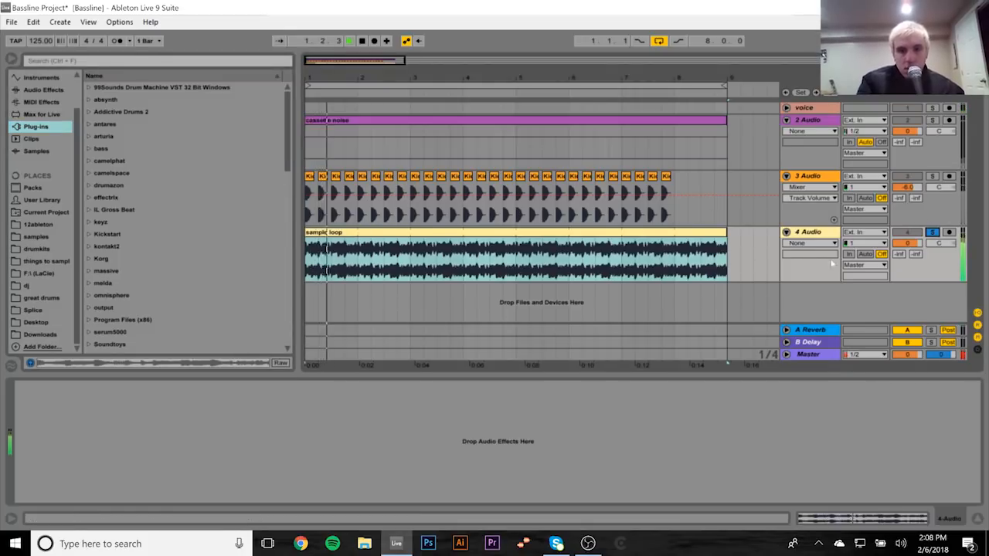
left_click_drag(907, 243, 907, 255)
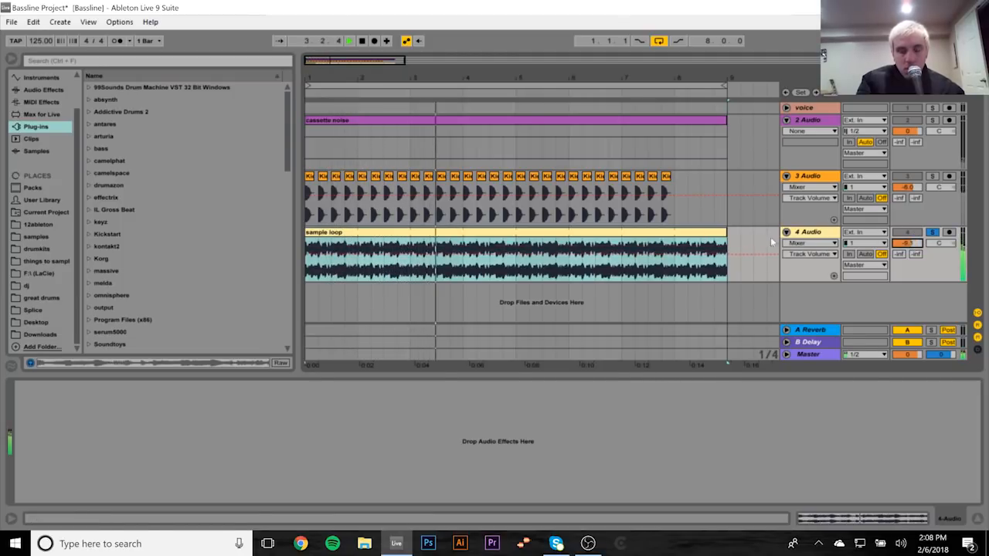
left_click(932, 232)
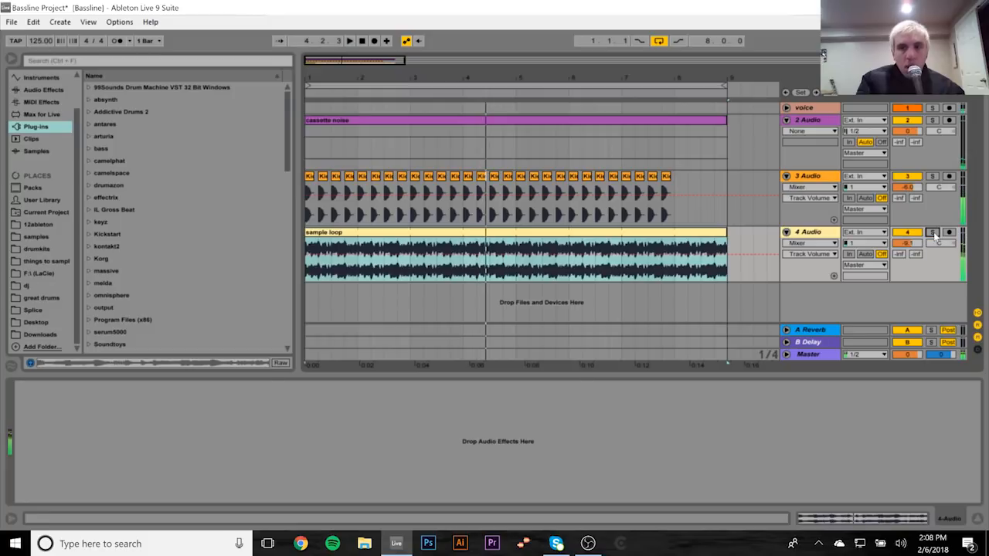
Step: Transpose the sample loop clip down by 3 semitones
double_click(693, 242)
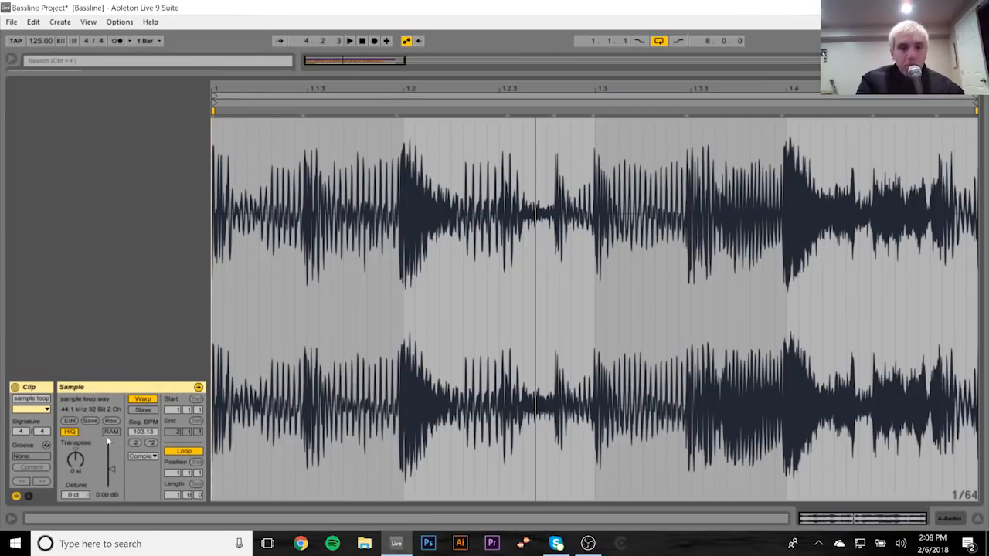
left_click(77, 461)
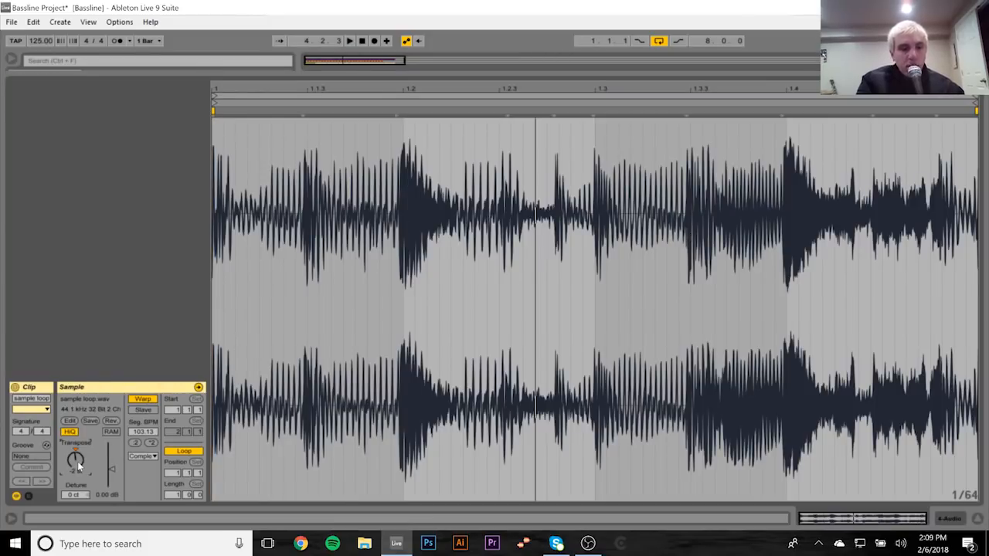
left_click_drag(78, 461, 77, 468)
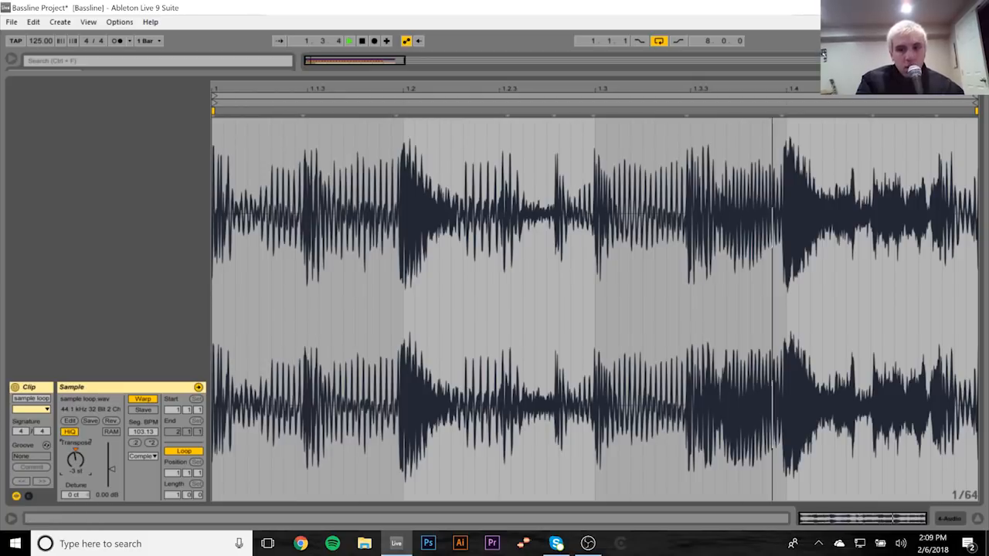
left_click(954, 517)
Step: Solo the sample loop track, add the voice track to the solo and stop playback
left_click(934, 234)
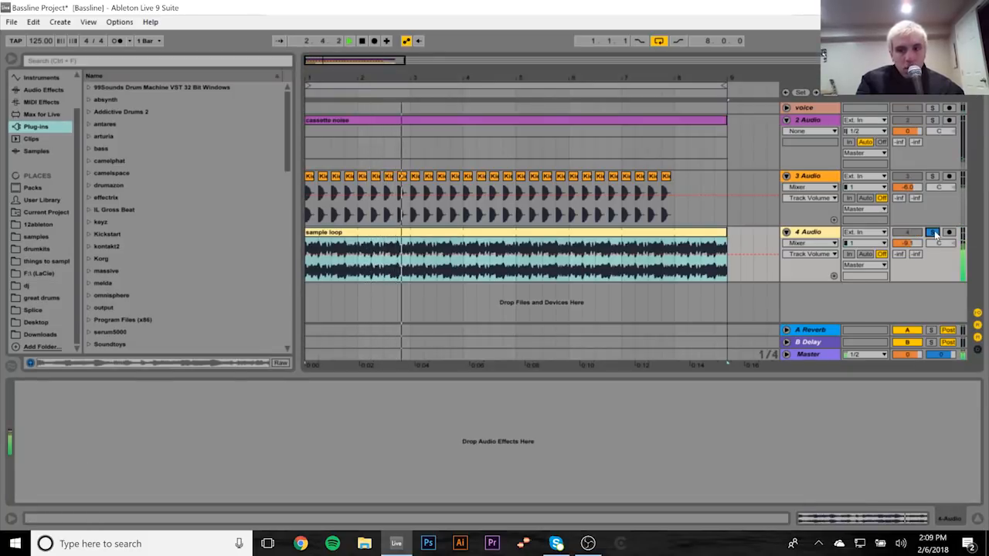
left_click(931, 110, "ctrl")
key("space")
Step: Set the sample loop clip's warp mode to Complex Pro
left_click(796, 232)
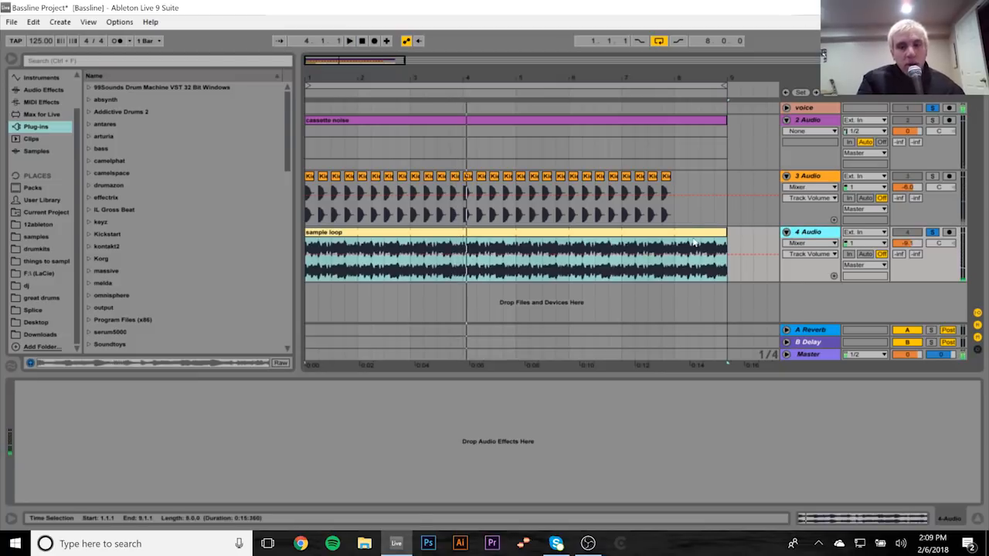
double_click(600, 267)
left_click(142, 456)
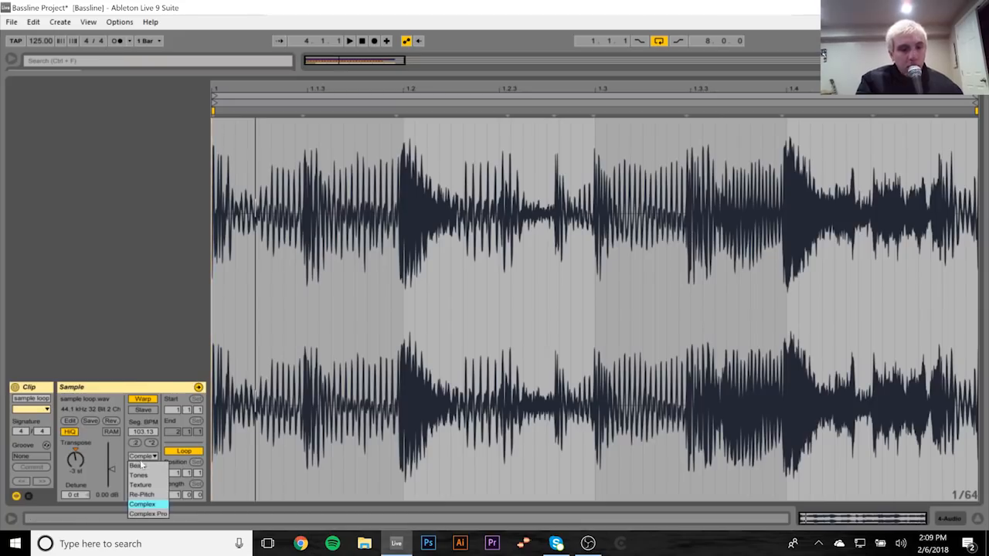
left_click(147, 514)
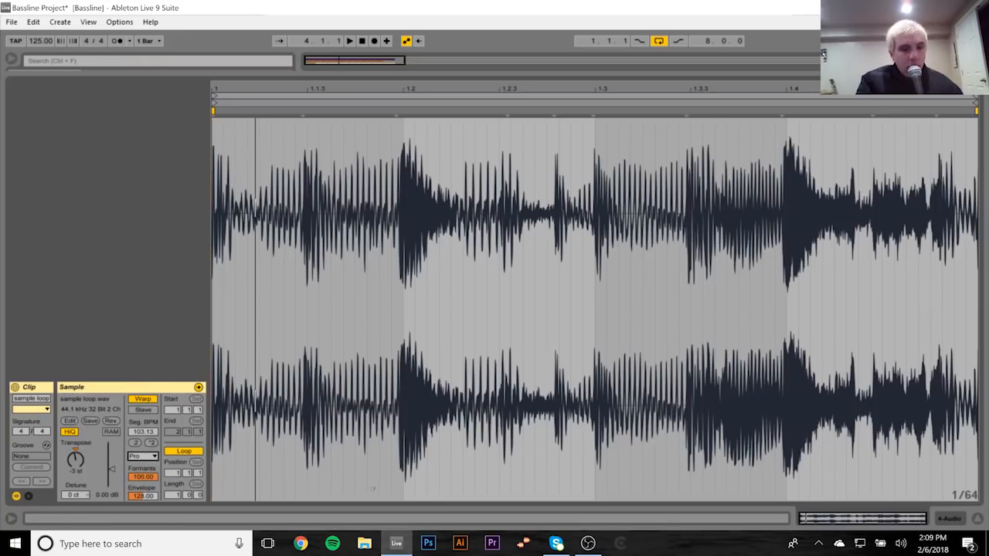
left_click(952, 521)
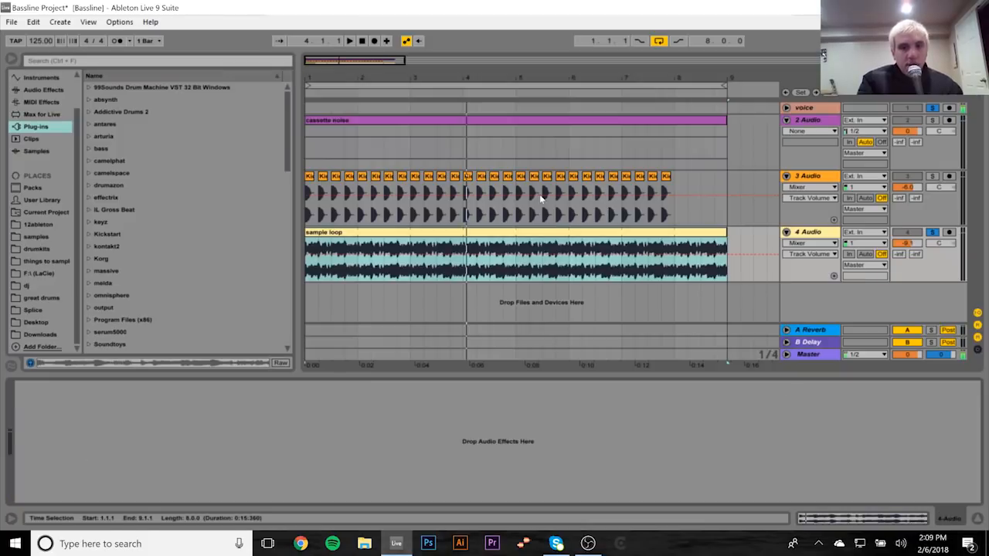
Step: Add an Auto Filter to the sample loop track, set its low-pass to about 143 Hz with 41% resonance and audition it
left_click(52, 90)
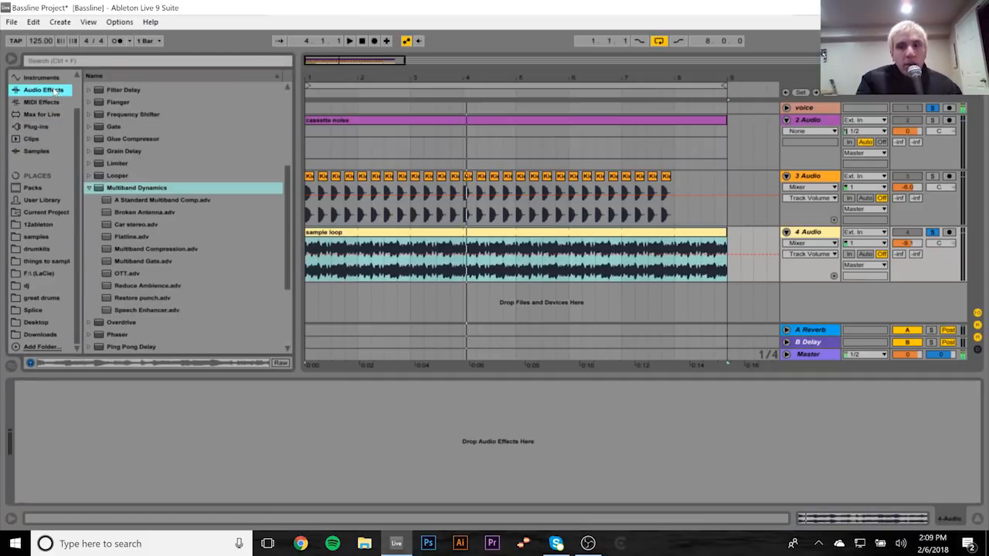
scroll(289, 120, "up", 5)
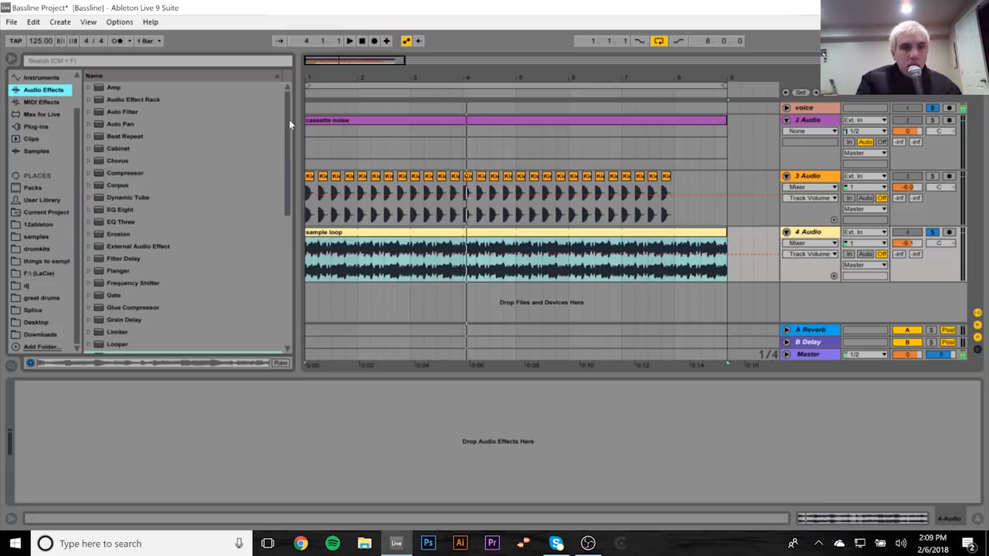
left_click(126, 114)
left_click_drag(126, 116, 313, 460)
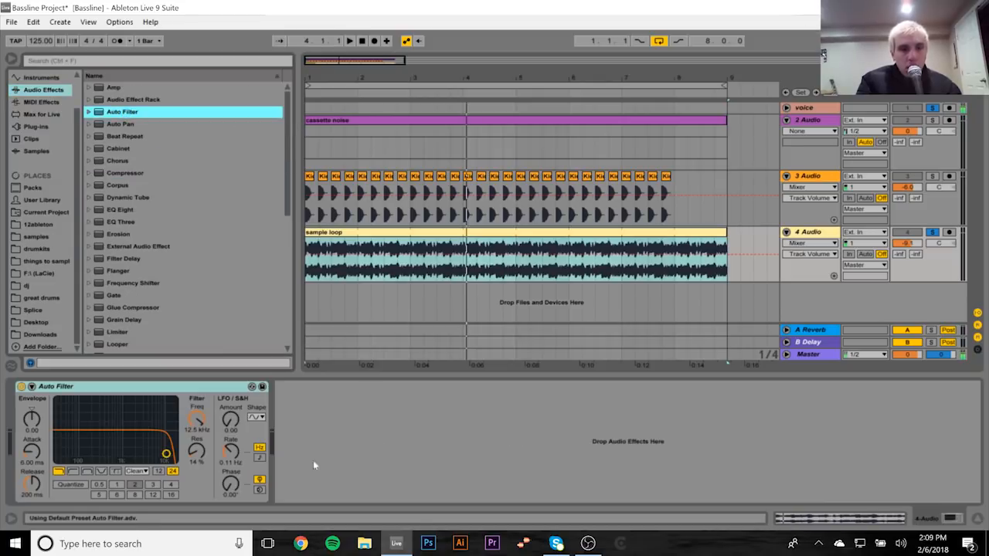
left_click_drag(103, 444, 88, 440)
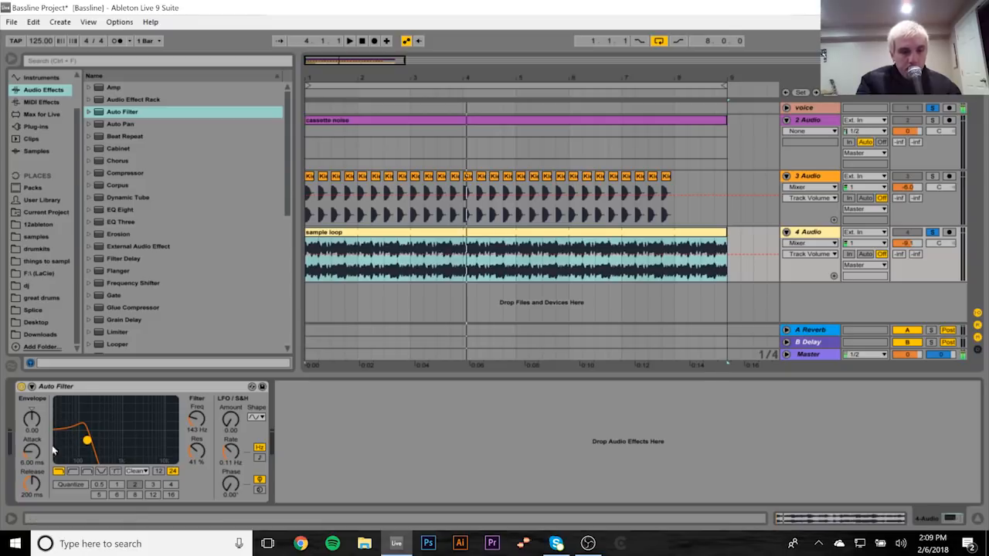
key("space")
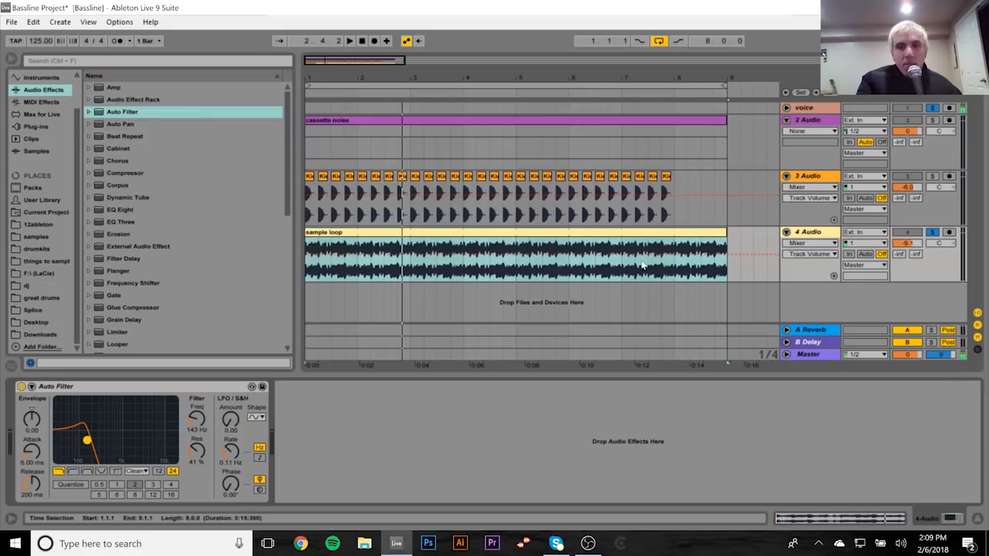
Step: Turn off all solos, fold the cassette noise track and set the sample loop track's volume to about -8.6 dB during playback
left_click(933, 108)
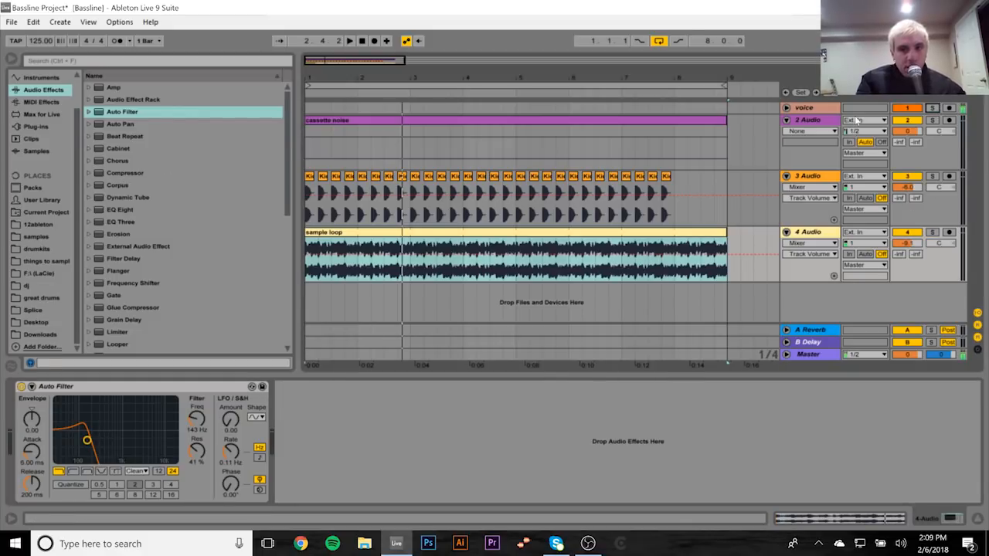
left_click(786, 121)
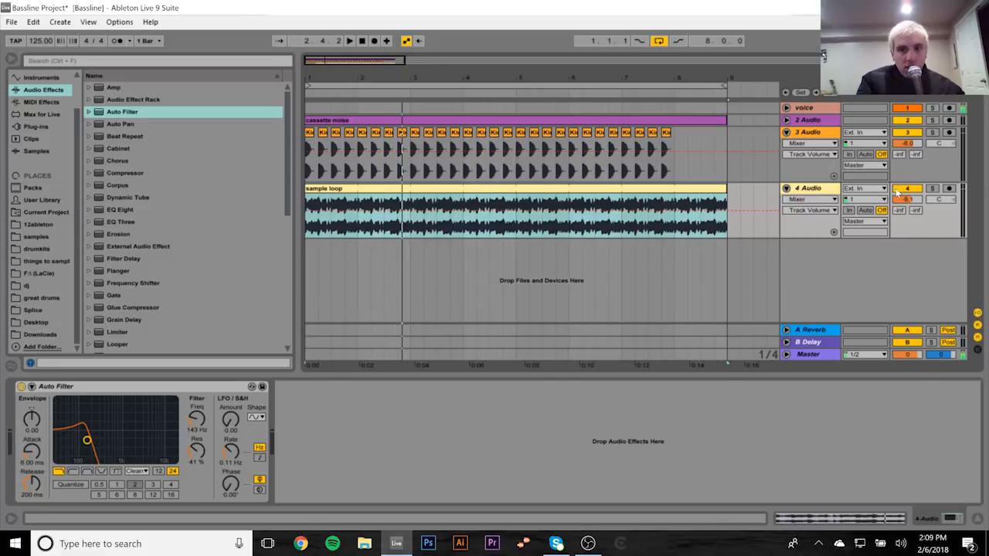
key("space")
left_click_drag(901, 199, 902, 207)
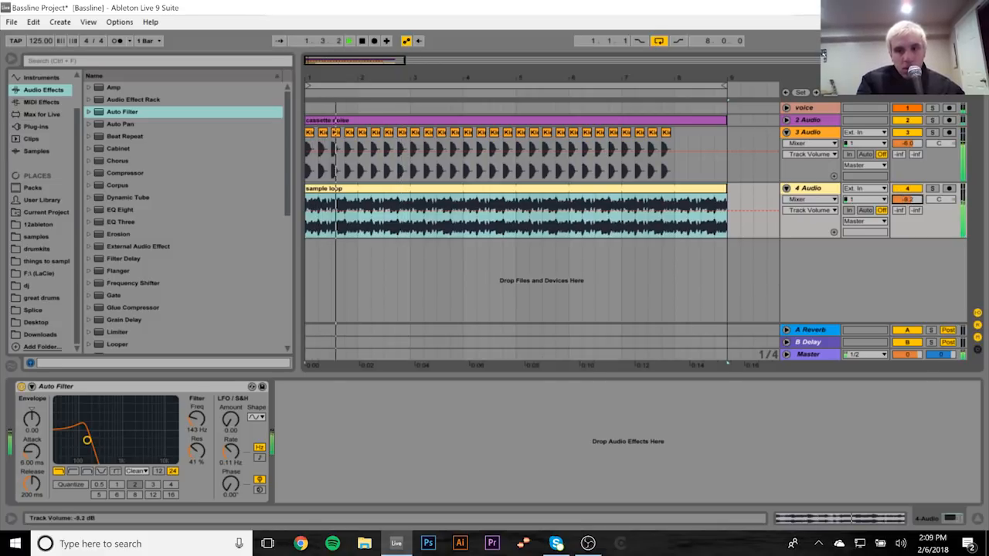
left_click(827, 189)
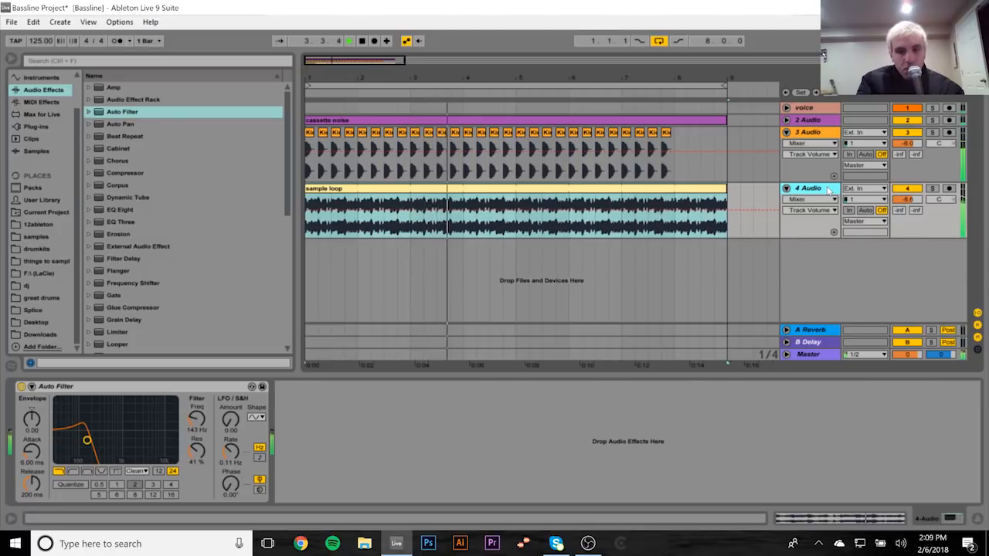
Step: Stop playback and lower the volumes of the cassette noise, kick and sample loop tracks together by 3 dB
key("Tab")
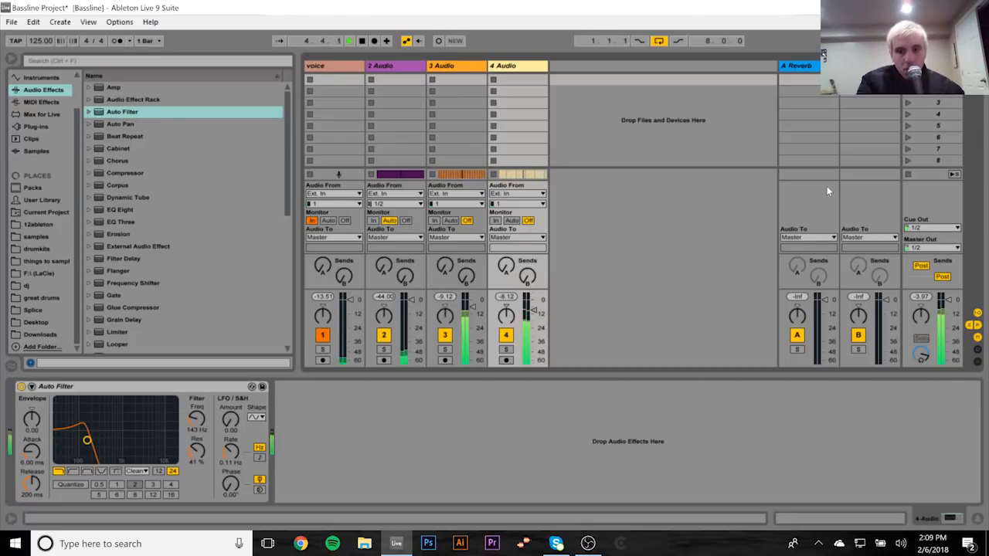
key("Tab")
left_click(807, 122, "shift")
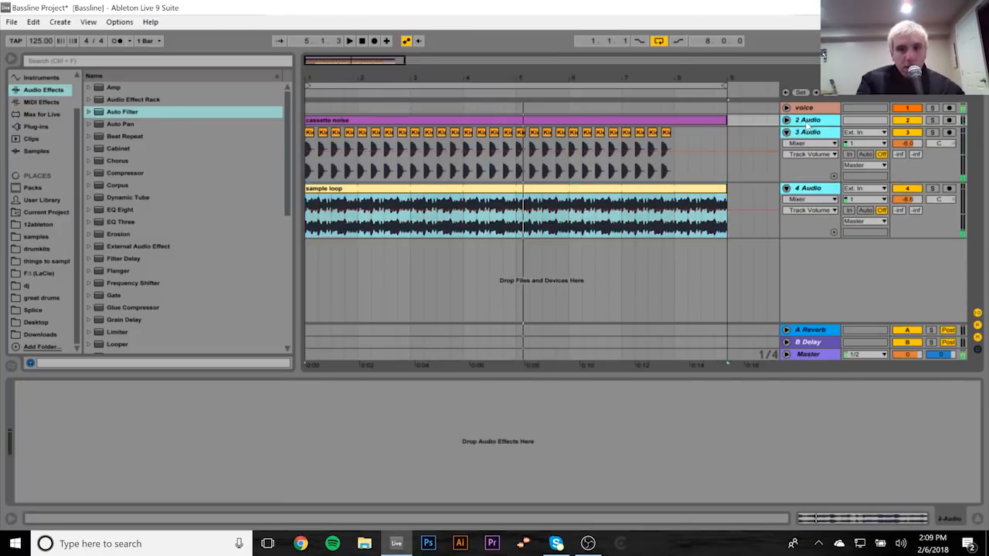
left_click(903, 200)
left_click_drag(903, 199, 903, 210)
Step: Unfold the cassette noise track and set its volume alone back to 0 dB
left_click(817, 120)
left_click(786, 120)
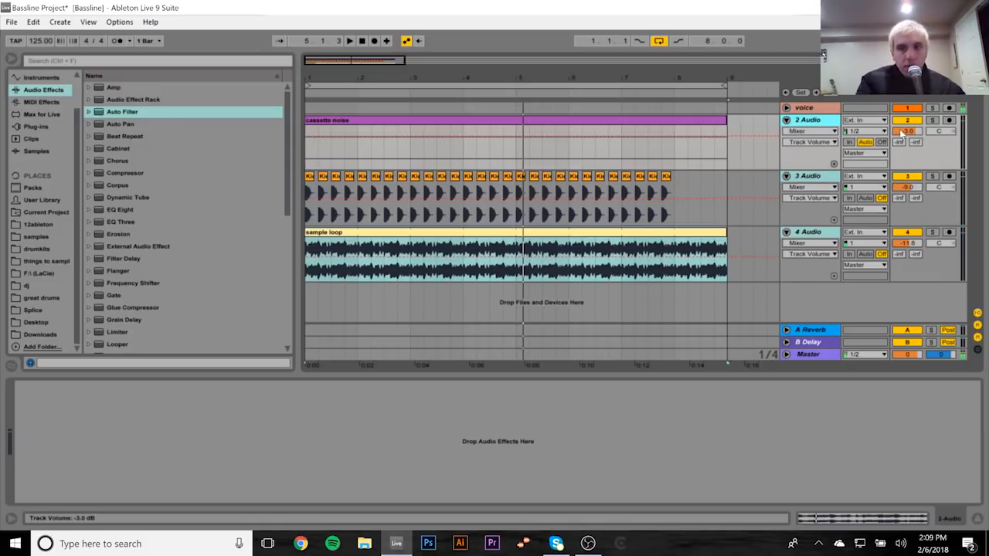
left_click(807, 178)
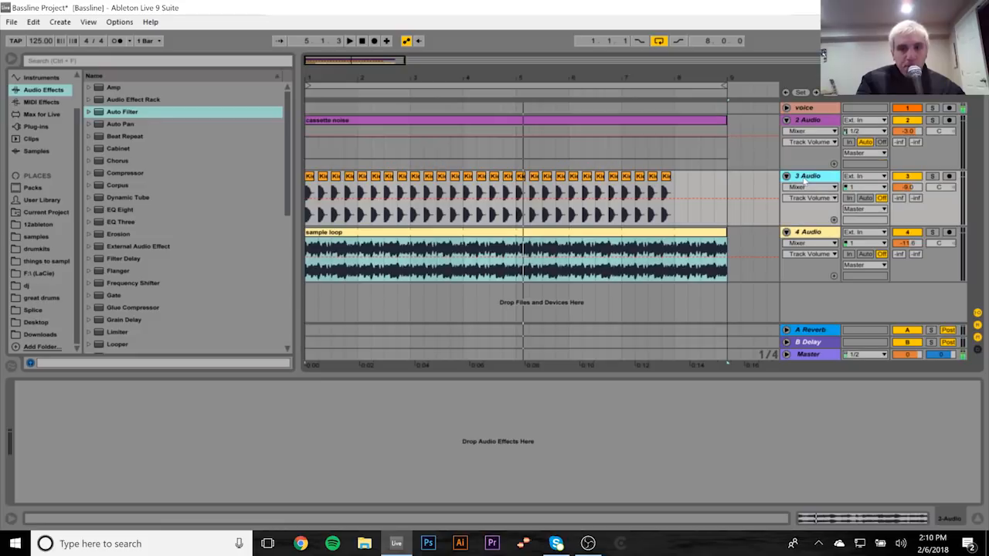
left_click(809, 122)
left_click_drag(905, 132, 905, 122)
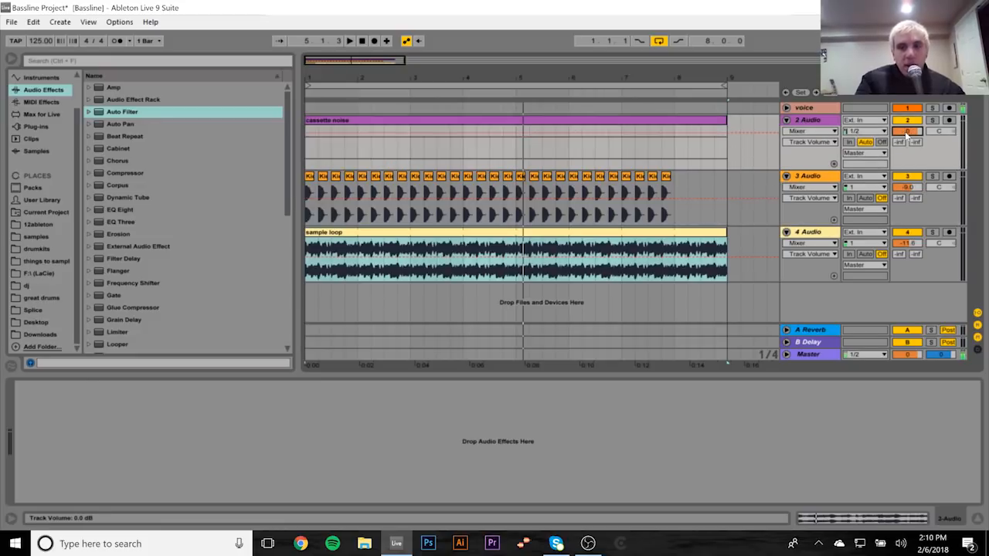
Step: Add the Saturator preset A Bit Warmer after the Auto Filter on the sample loop track
left_click(805, 233)
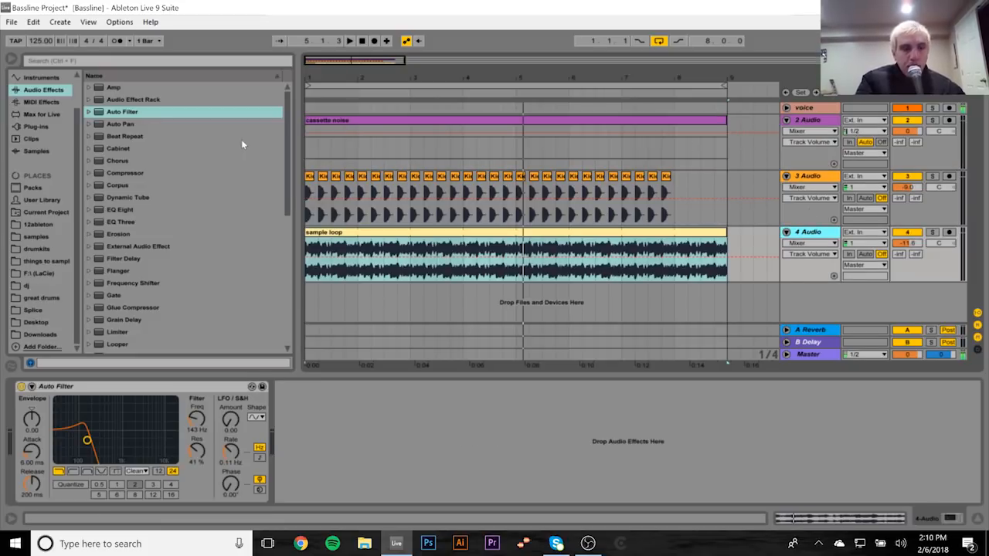
scroll(193, 286, "down", 7)
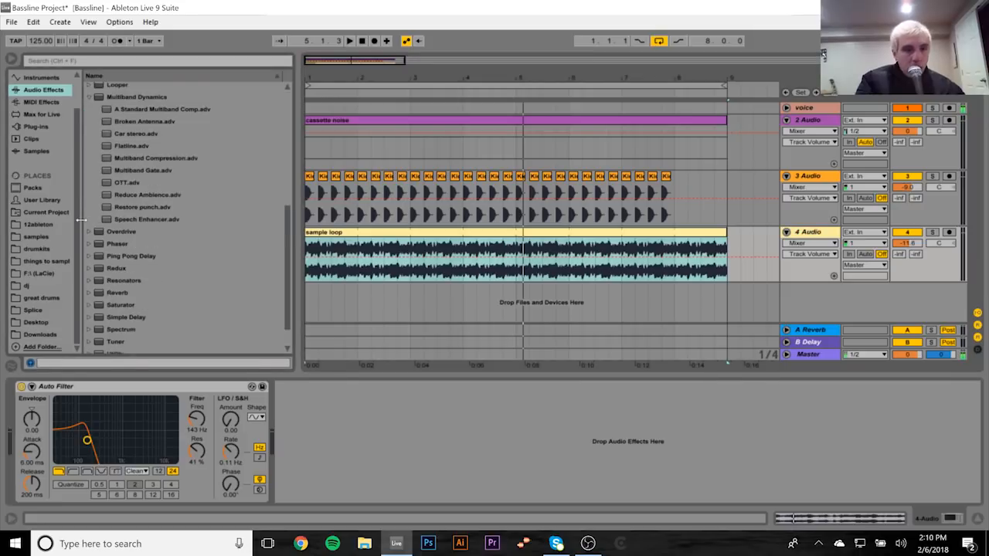
left_click(88, 96)
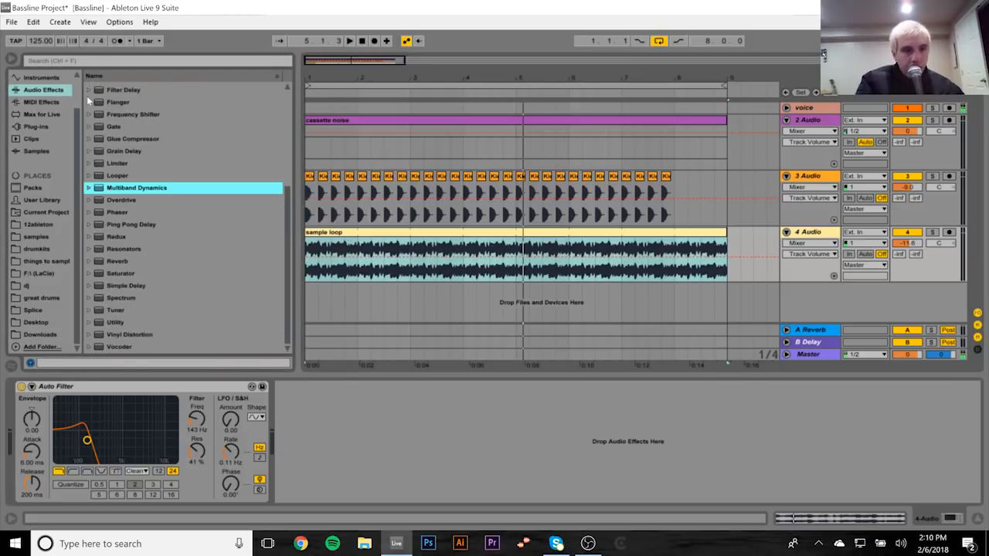
left_click(88, 273)
double_click(114, 285)
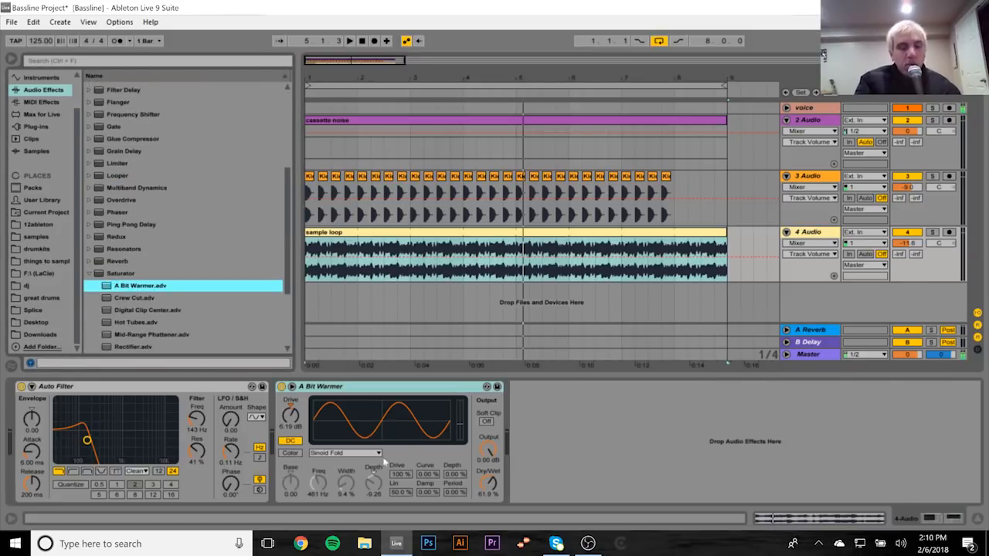
Step: During playback, set the sample loop track's volume to -14.3 dB and raise the kick track's volume to about -6.8 dB
key("space")
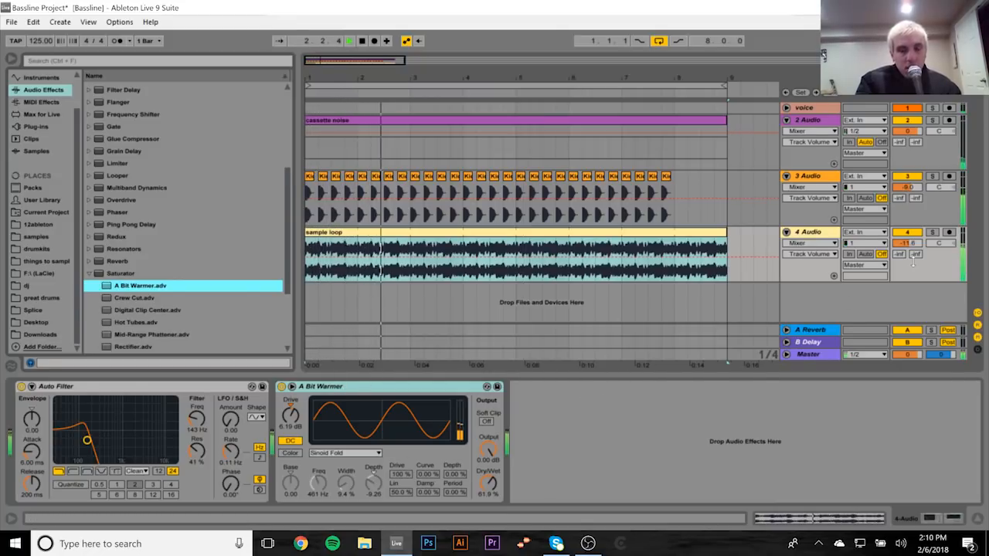
left_click_drag(913, 244, 918, 245)
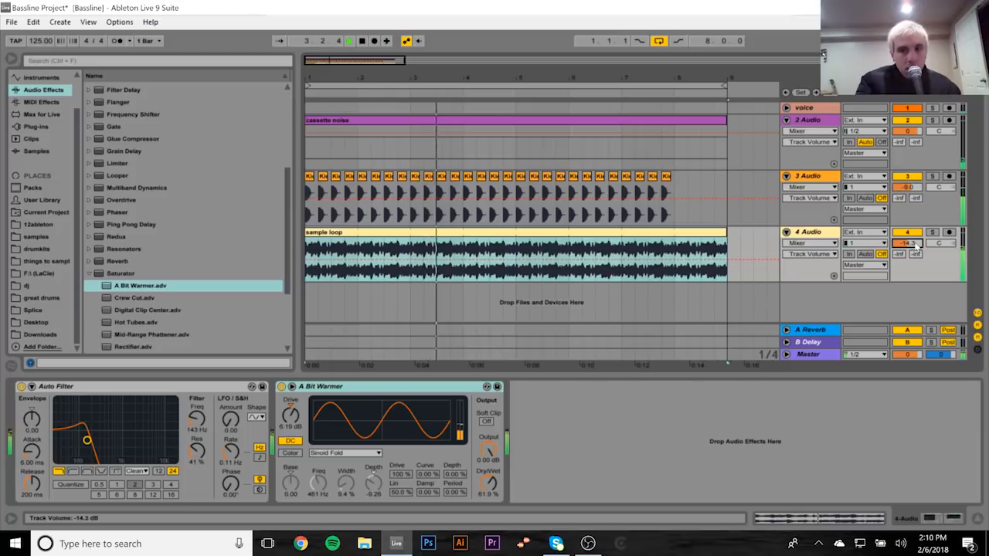
left_click(919, 187)
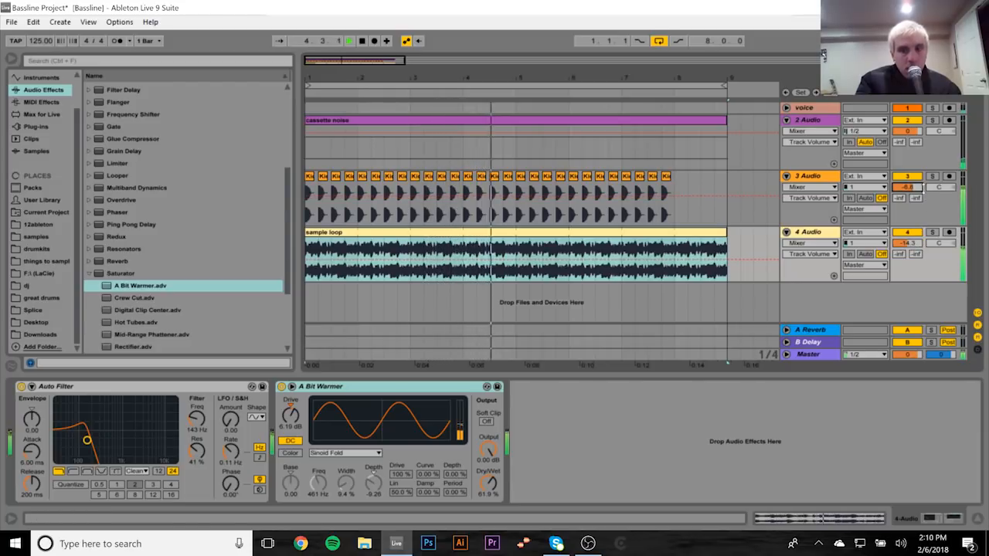
key("space")
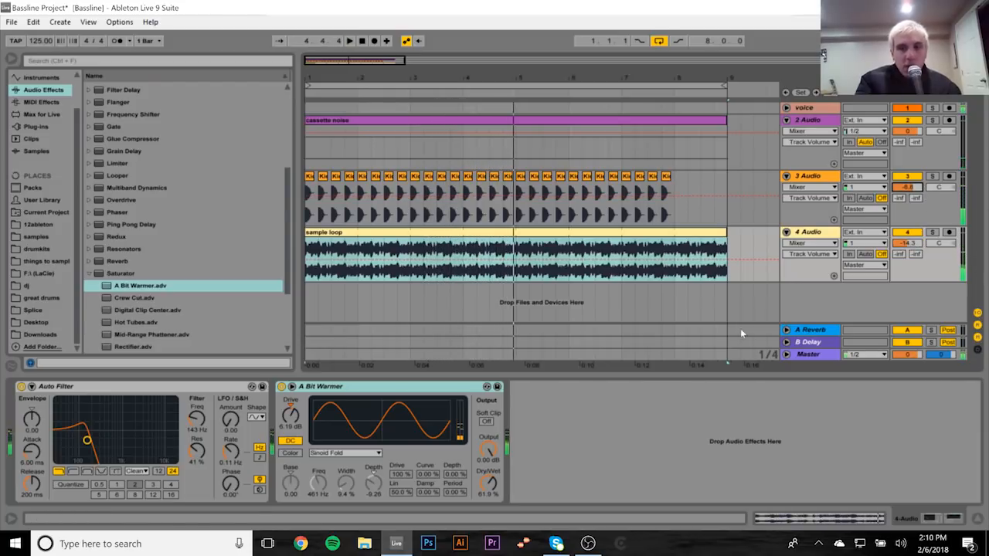
Step: Add a Compressor after A Bit Warmer on the sample loop track and enable its sidechain
left_click(811, 233)
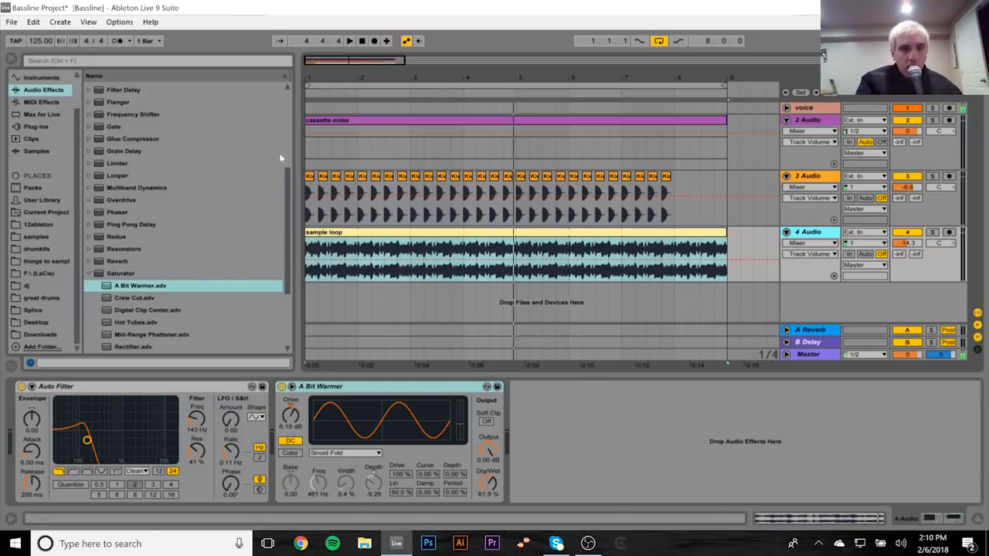
scroll(284, 157, "up", 5)
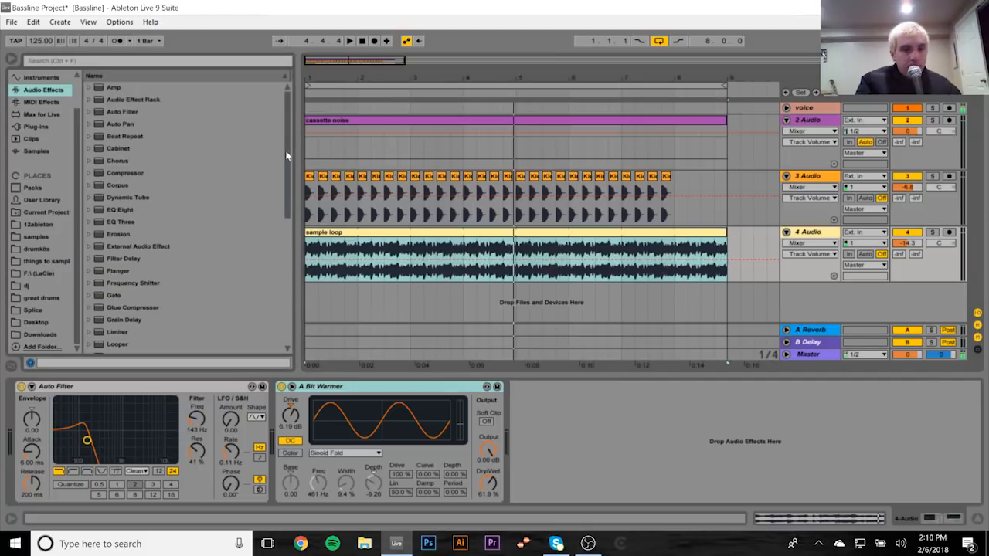
key("space")
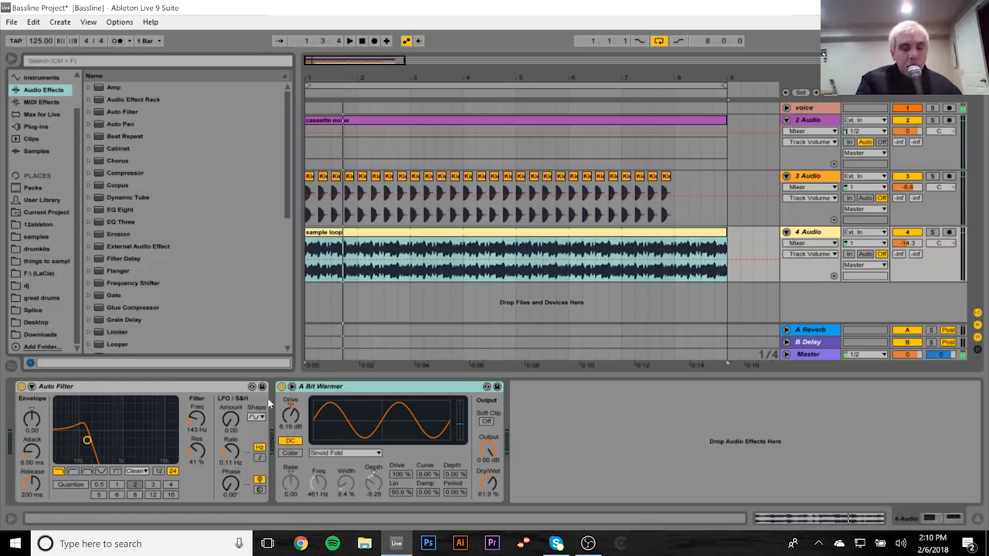
left_click(123, 175)
left_click_drag(123, 173, 555, 397)
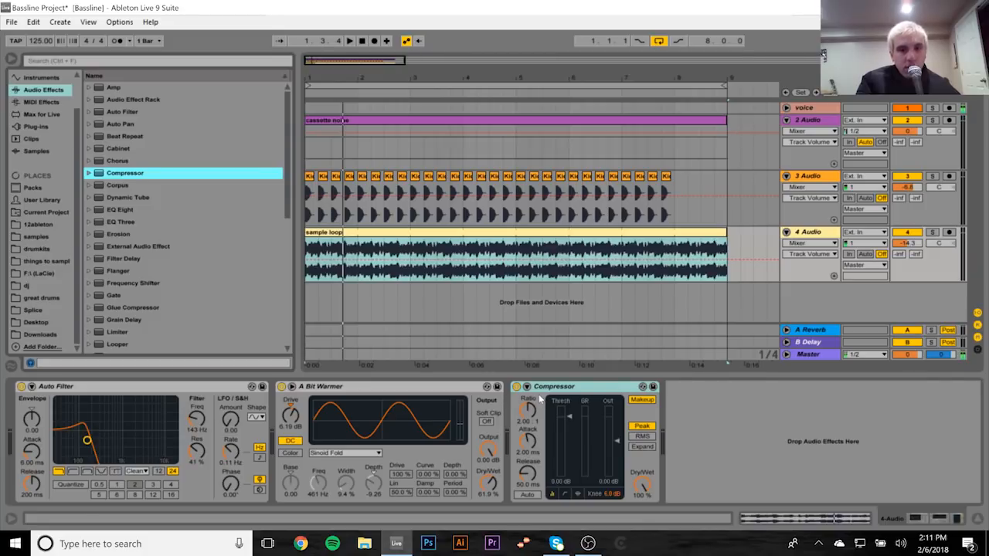
left_click(526, 386)
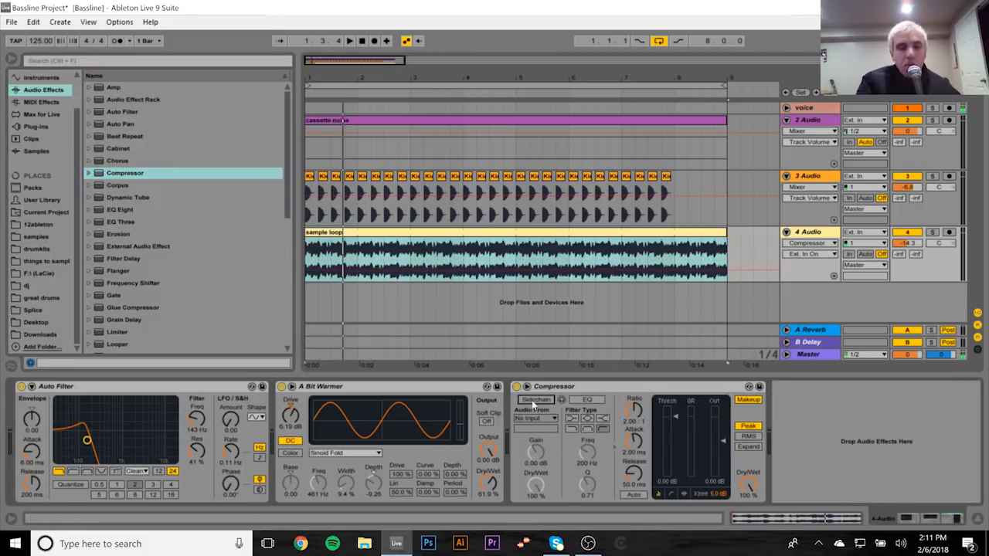
left_click(535, 400)
left_click(545, 419)
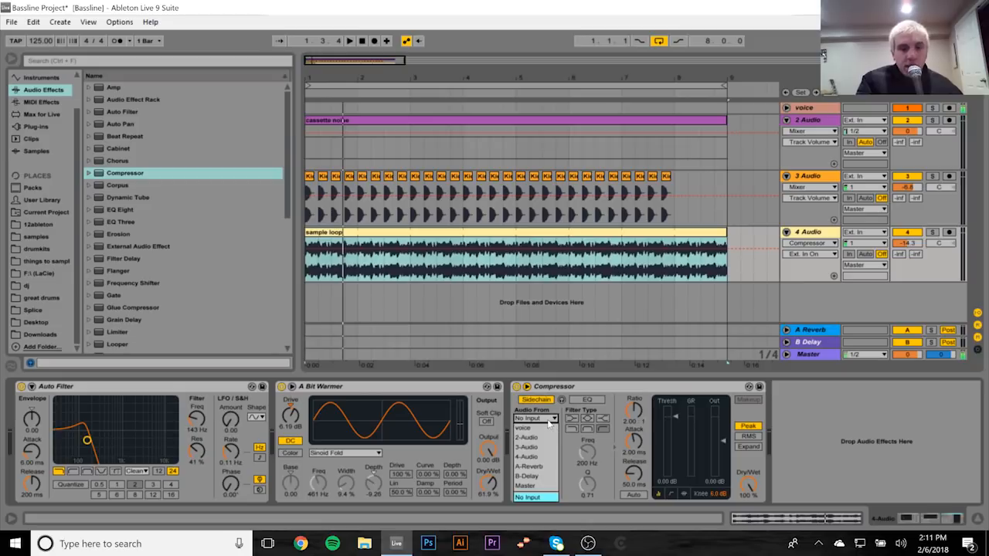
Step: Rename the track holding the kick clips as kick
left_click(804, 177)
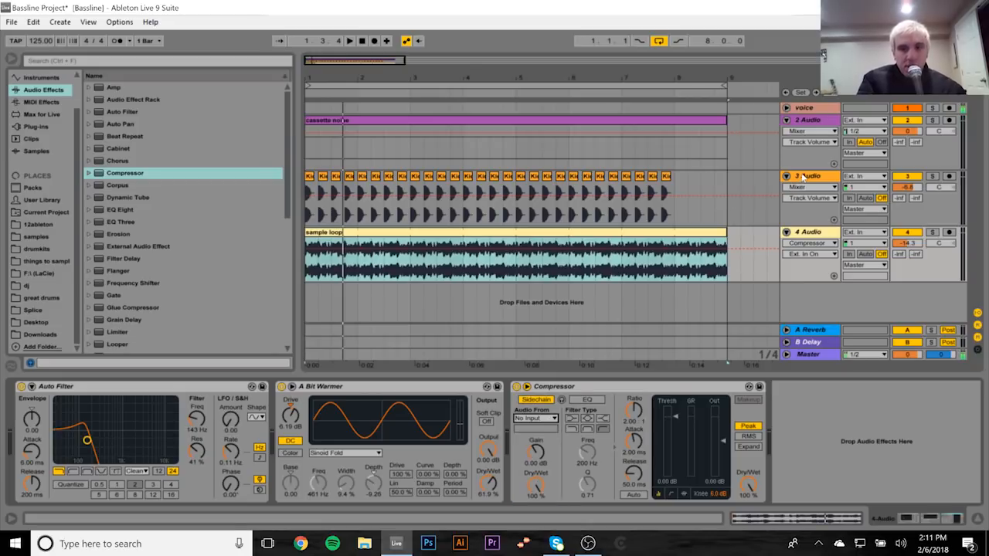
left_click(803, 177)
key("ctrl+r")
type("ki")
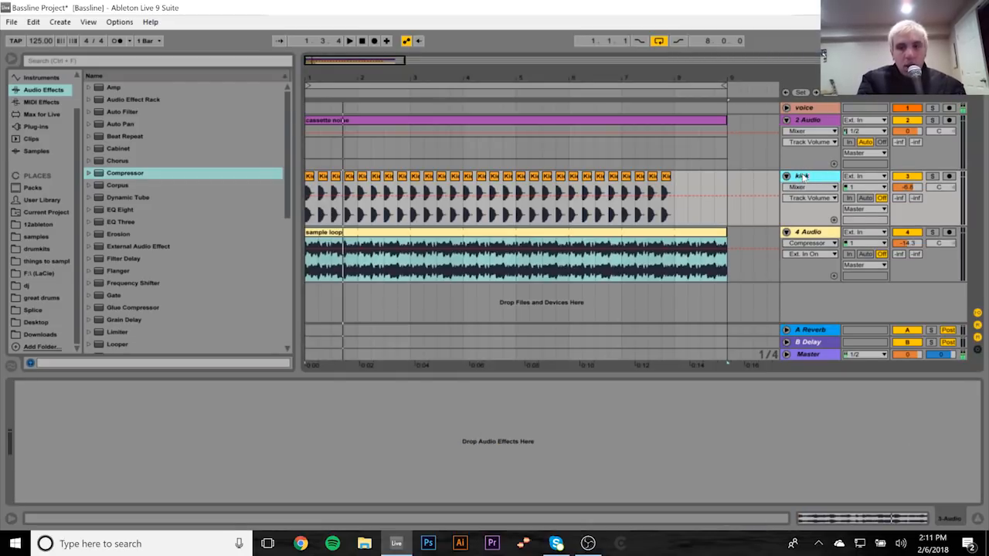
type("ck")
Step: Set the kick track as the sidechain input of the sample loop track's Compressor
left_click(807, 232)
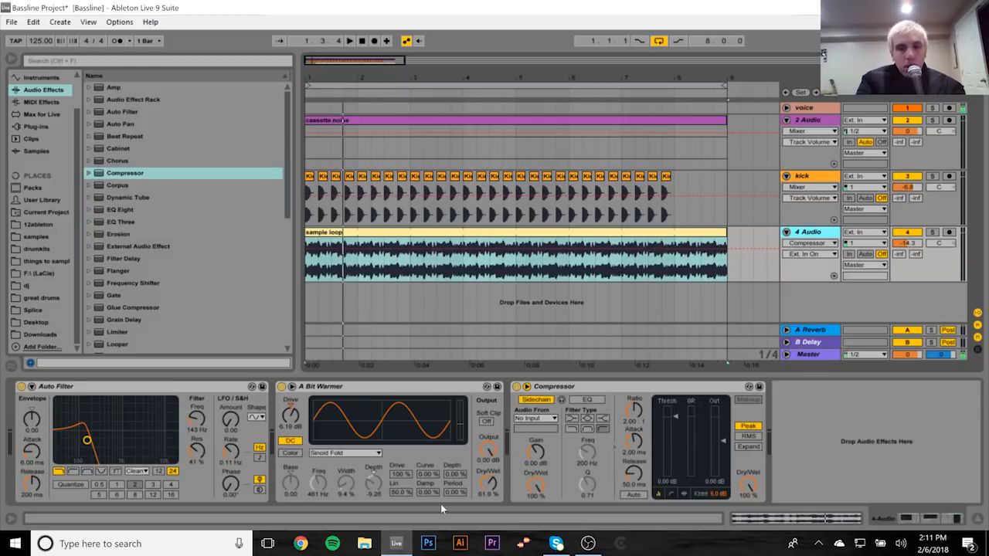
left_click(533, 418)
left_click(545, 424)
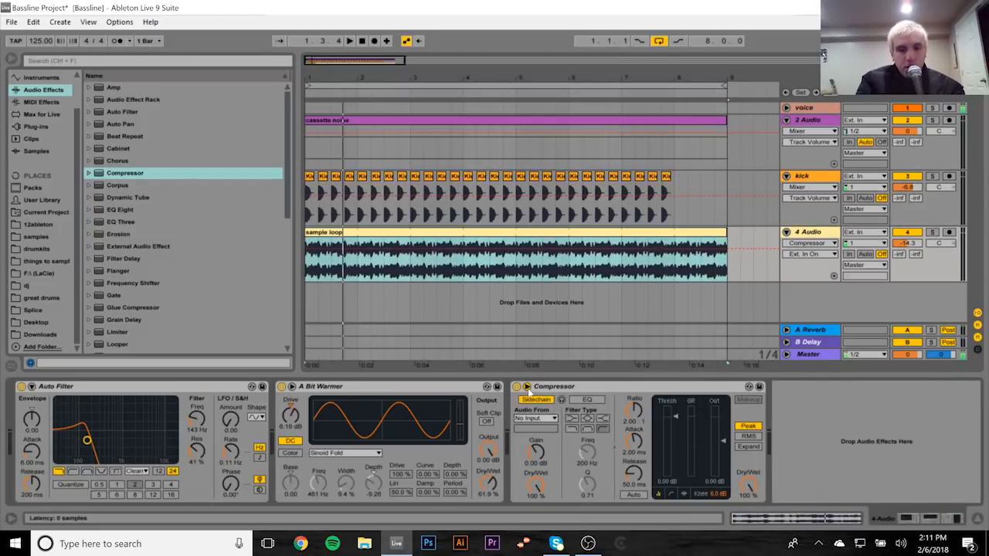
left_click(527, 386)
left_click(527, 387)
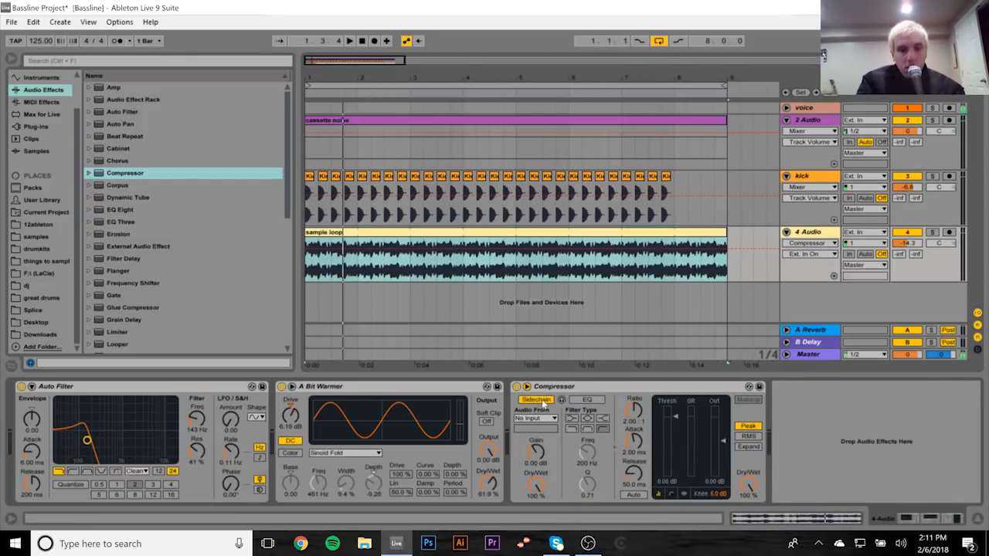
left_click(539, 419)
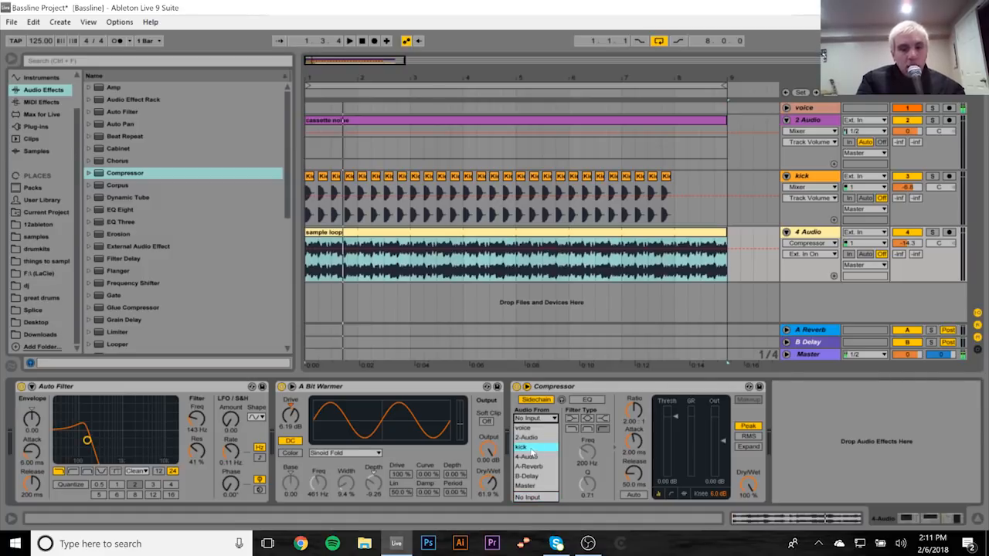
left_click(529, 448)
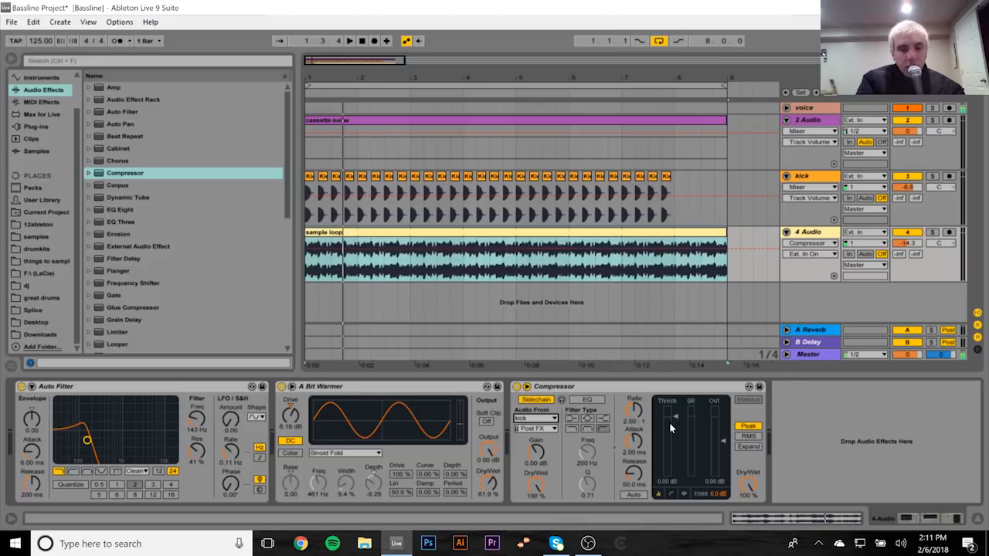
Step: During playback, set the sample loop Compressor's threshold to -20.1 dB and copy the device to the cassette noise track
key("space")
left_click_drag(670, 431, 669, 460)
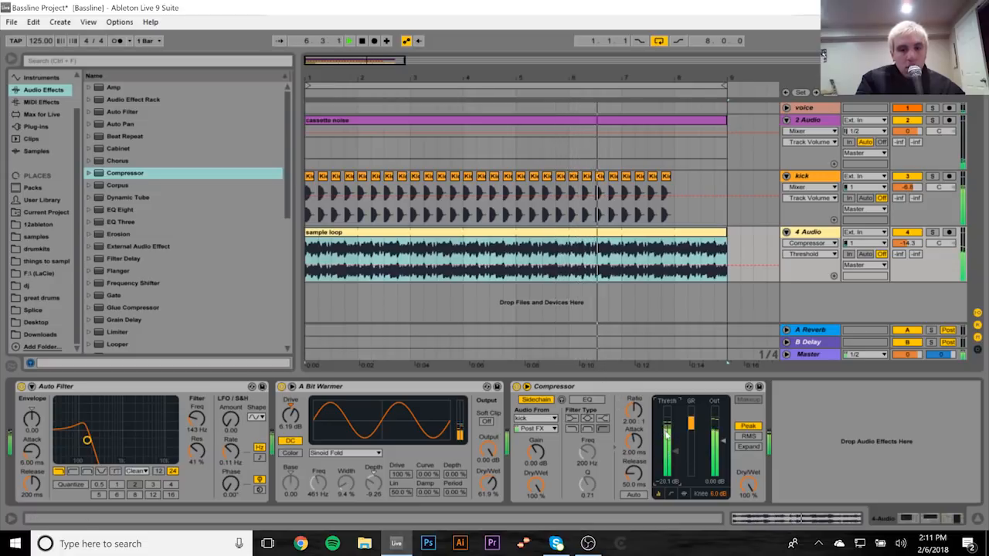
left_click(609, 385)
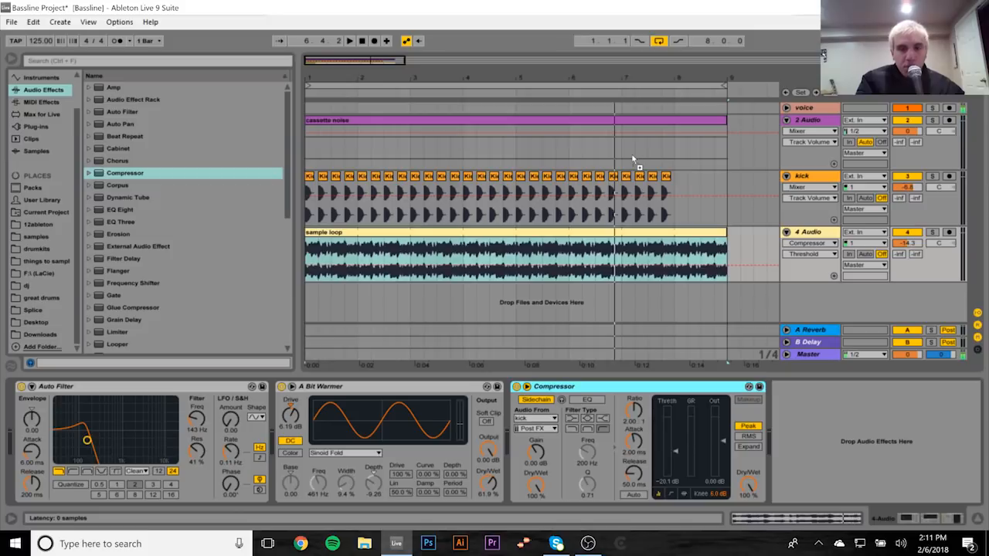
left_click(632, 159)
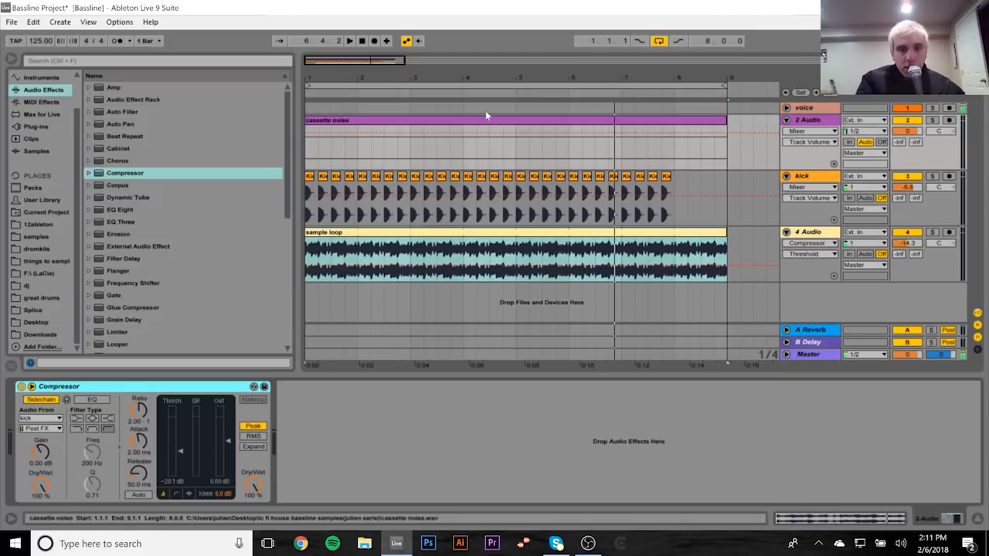
Step: Raise the cassette noise clip's gain slightly and set its track Compressor's threshold to -19.6 dB during playback
double_click(509, 120)
left_click_drag(113, 468, 114, 465)
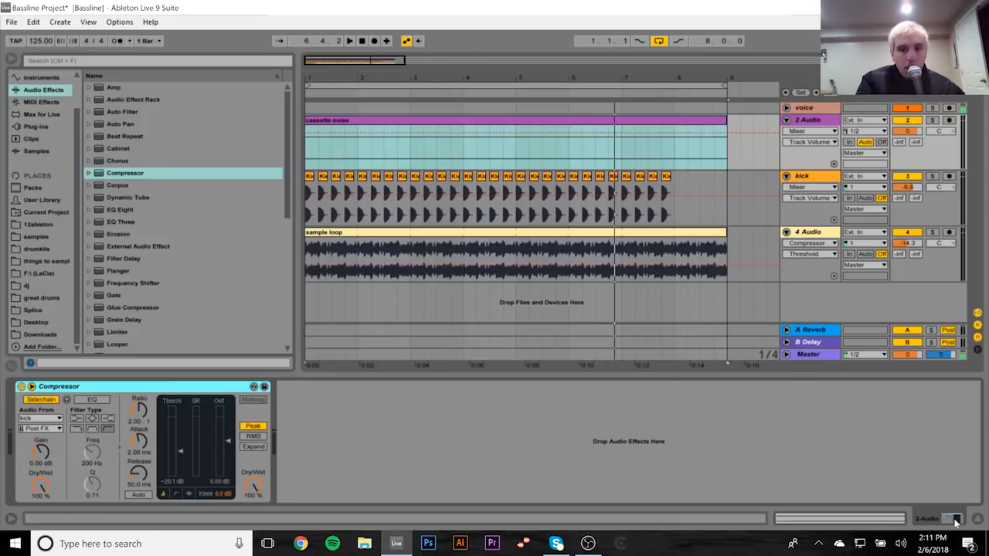
left_click(938, 520)
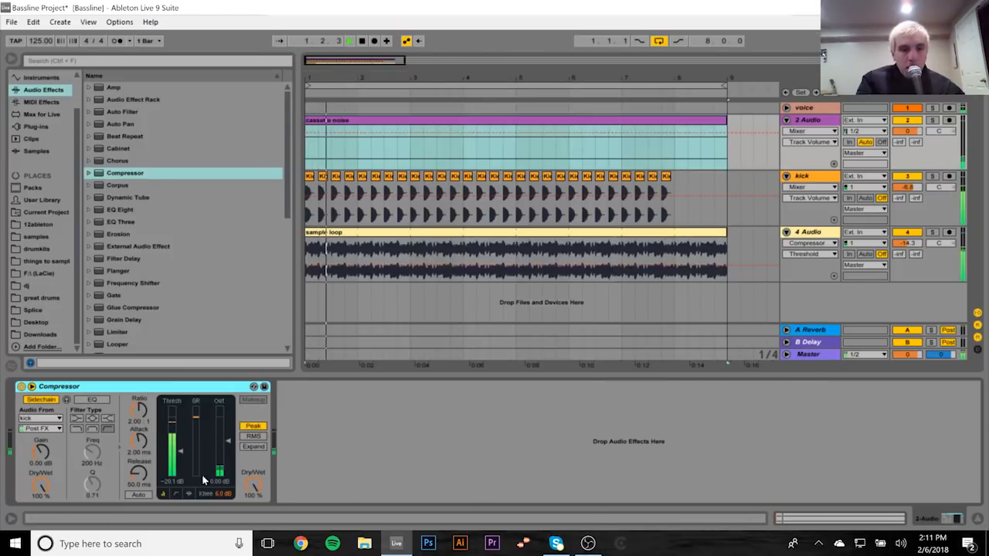
left_click_drag(179, 451, 181, 454)
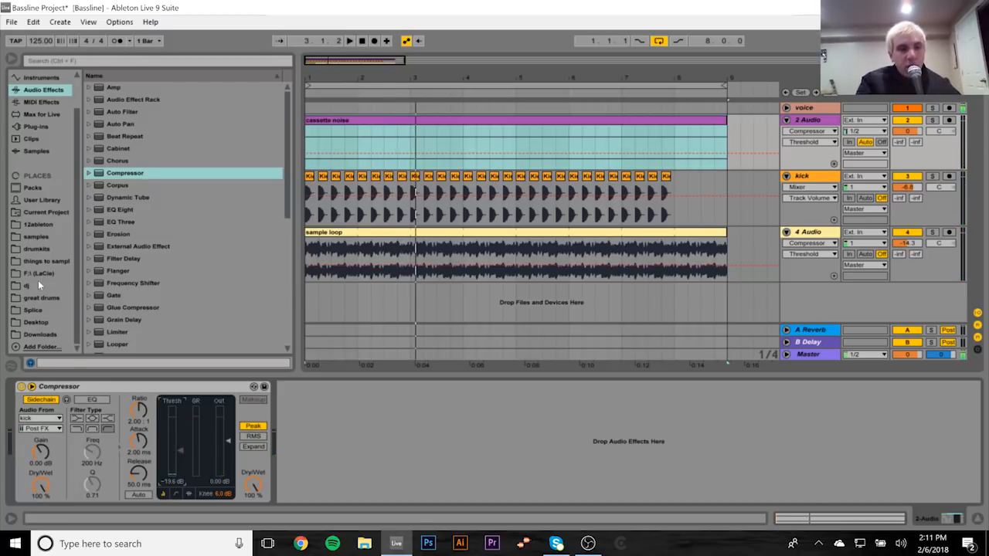
Step: Audition the open hat and clap samples in the Desktop folder and place open hat.wav on a new audio track at 1.1.3
left_click(39, 321)
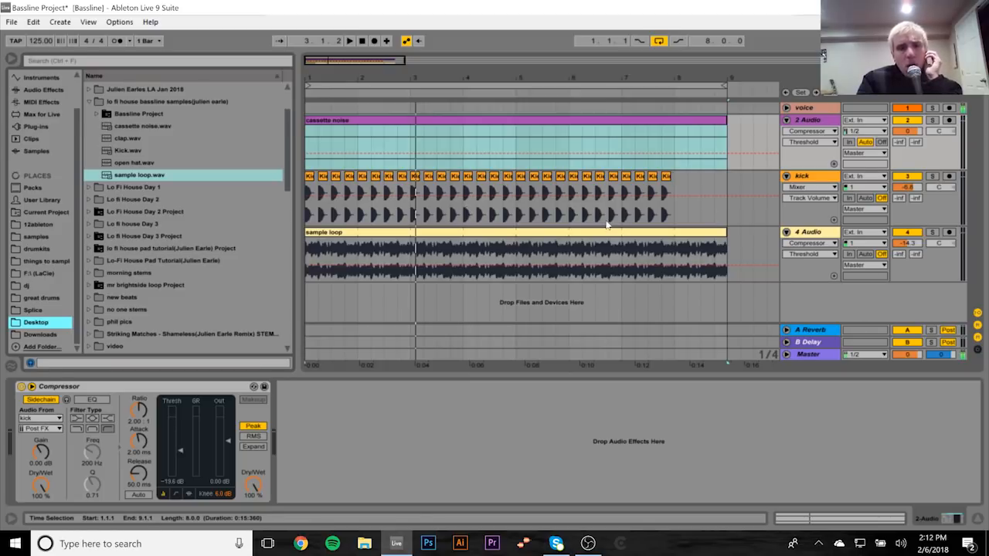
key("space")
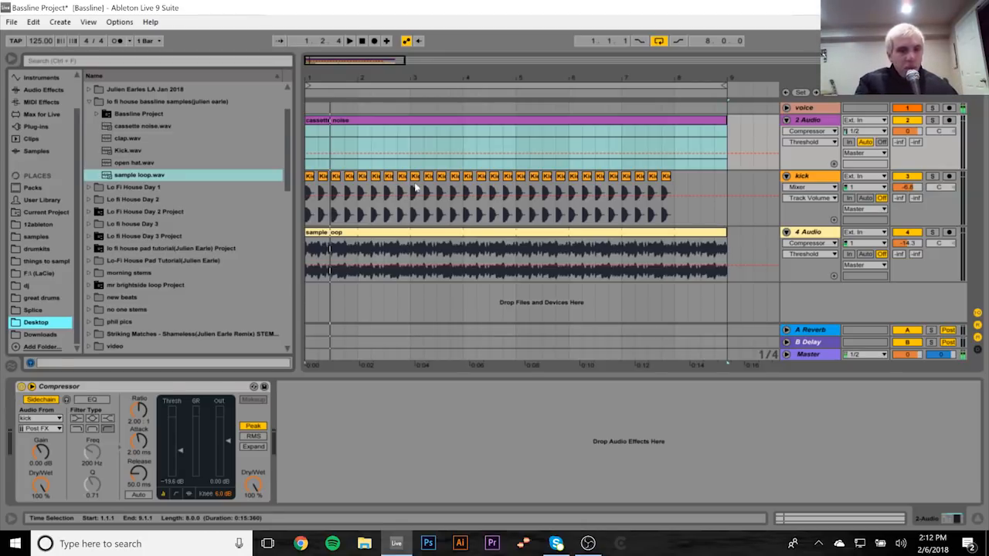
left_click(133, 163)
left_click(125, 138)
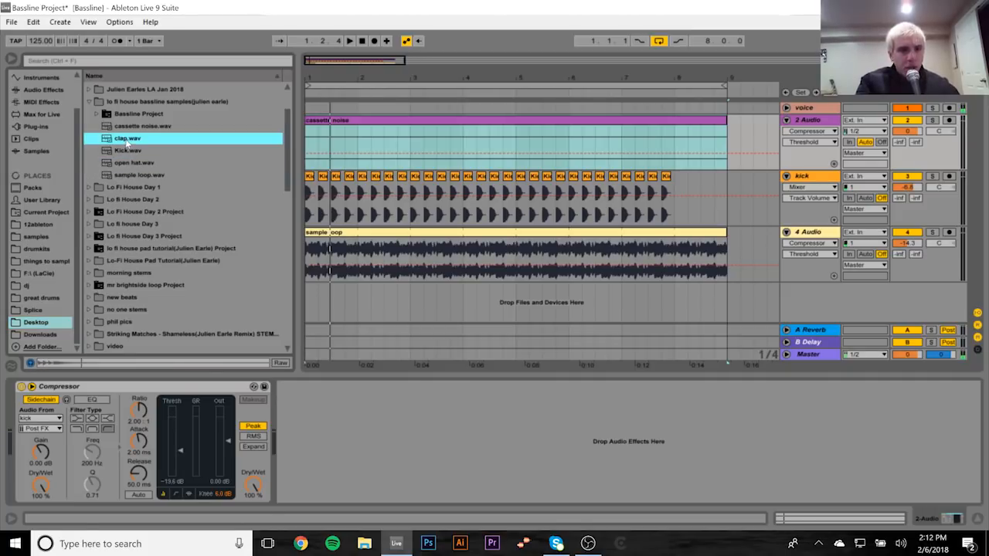
left_click_drag(366, 76, 366, 102)
left_click_drag(133, 163, 341, 298)
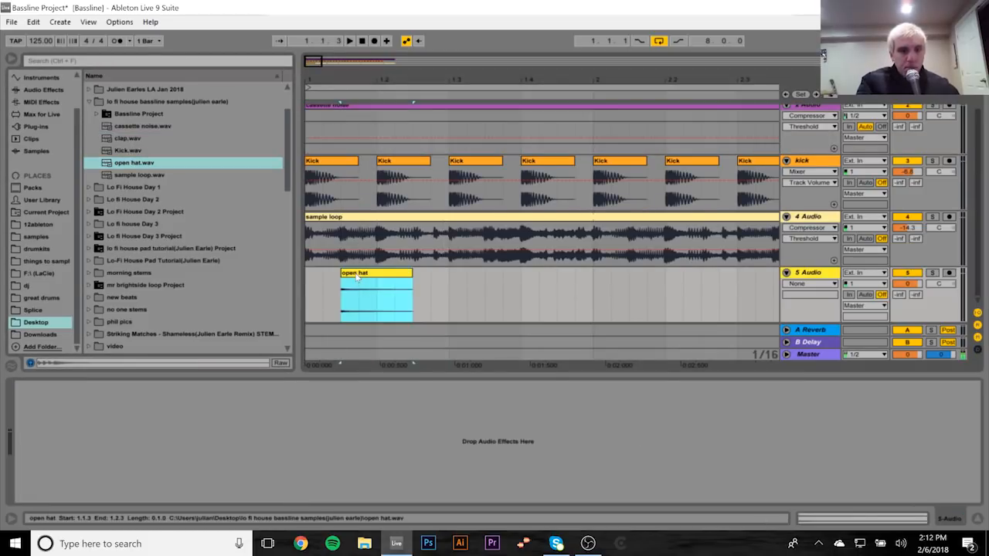
double_click(355, 275)
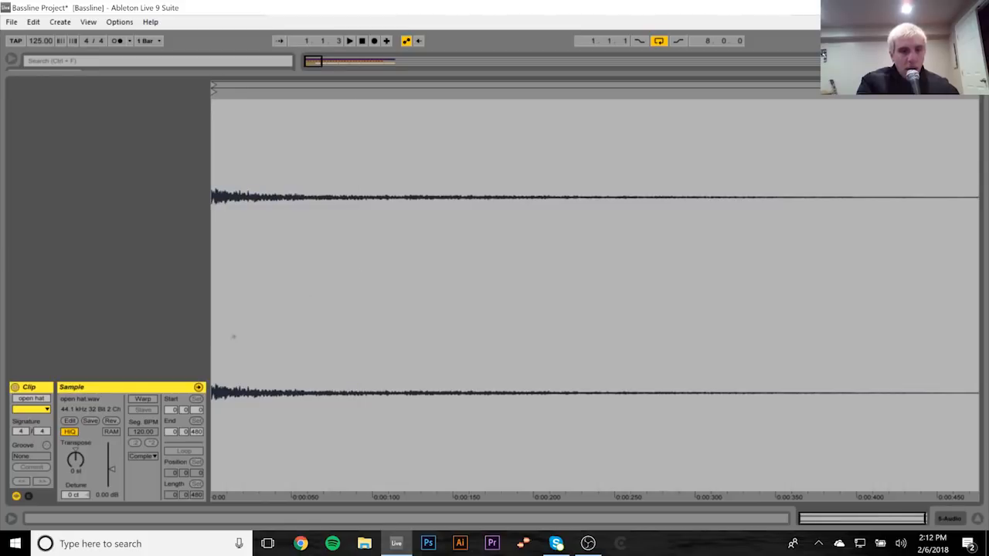
left_click(955, 523)
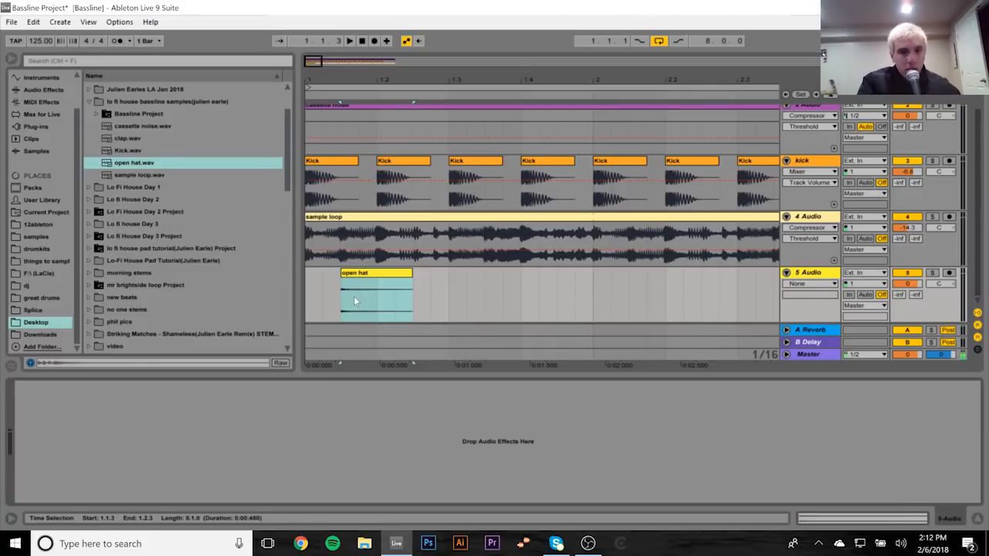
Step: Duplicate the one-beat offbeat open hat pattern across the first bar
left_click_drag(379, 304, 416, 304)
left_click_drag(379, 274, 308, 276)
key("ctrl+d")
key("ctrl+d")
key("ctrl+d")
key("ctrl+d")
key("ctrl+d")
key("ctrl+d")
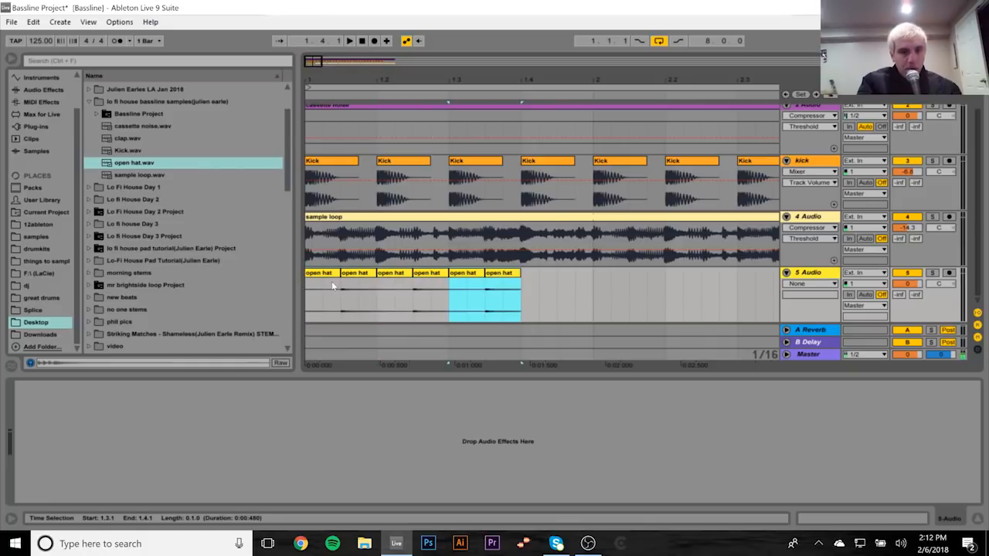
key("minus")
key("minus")
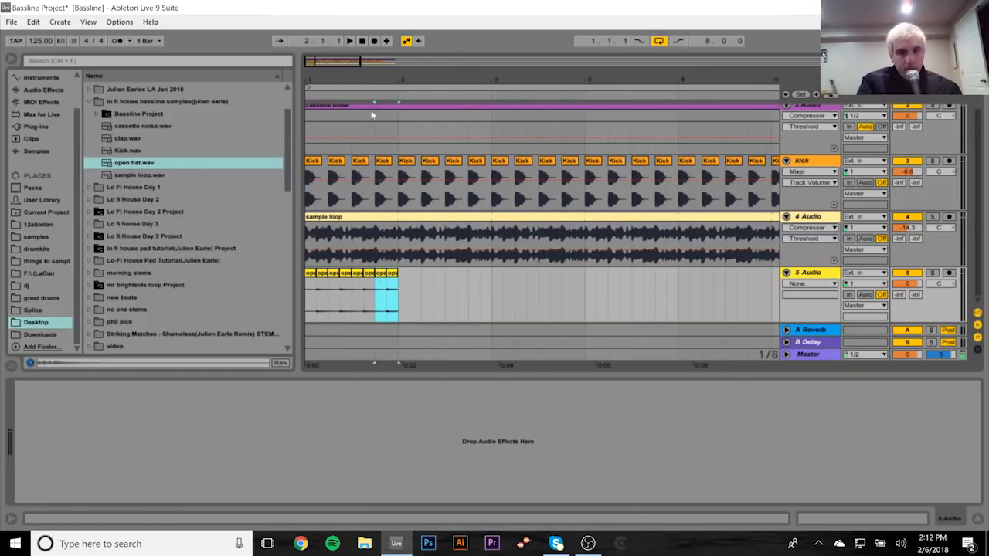
Step: Extend the open hat pattern through all eight bars and duplicate the last bar of kicks to fill bar 8
left_click(309, 272, "shift")
key("ctrl+d")
left_click(309, 297, "shift")
key("minus")
key("minus")
key("ctrl+d")
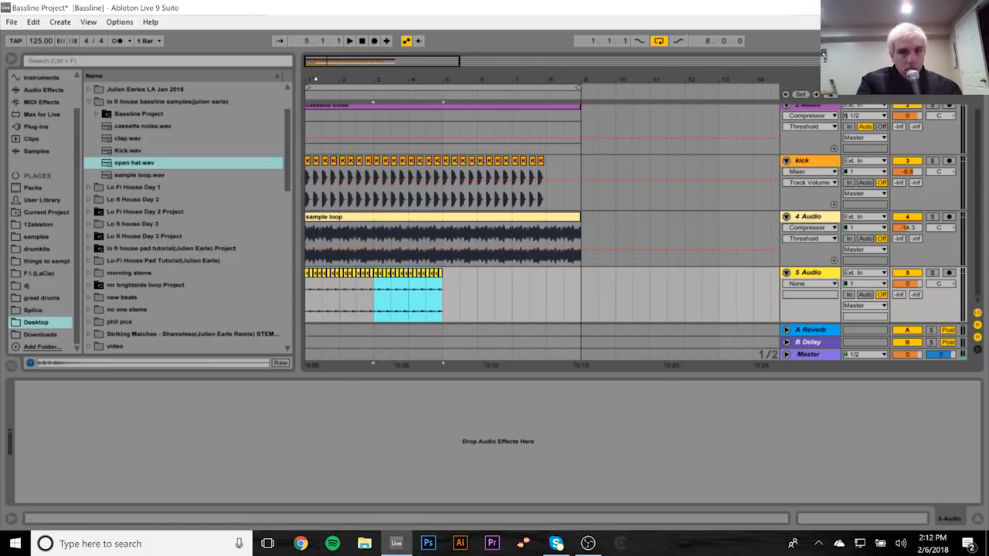
key("ctrl+d")
key("ctrl+d")
left_click_drag(544, 194, 513, 193)
key("ctrl+d")
Step: Raise the gain of all open hat clips slightly and set their track's volume to about -2.9 dB during playback
left_click_drag(581, 290, 306, 305)
left_click(864, 522)
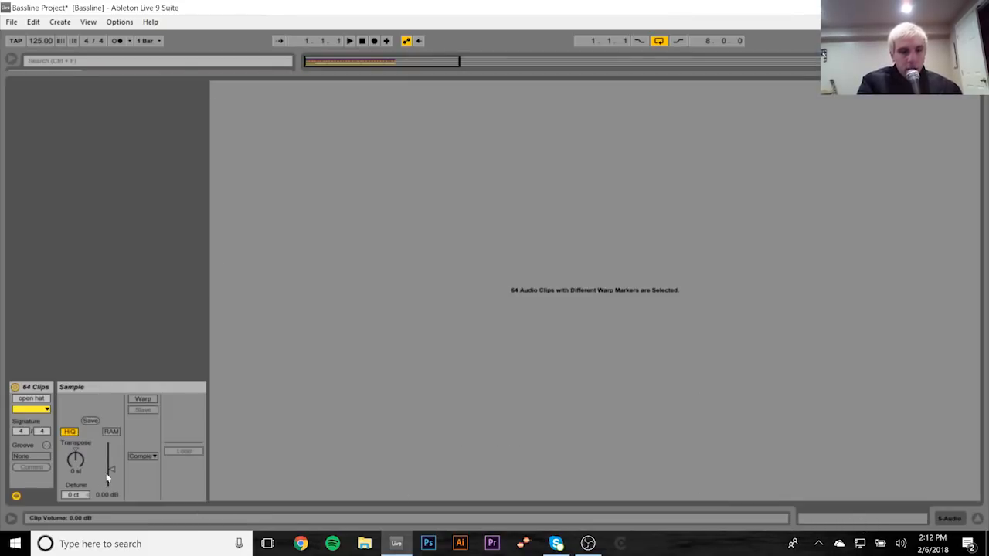
left_click_drag(112, 468, 112, 465)
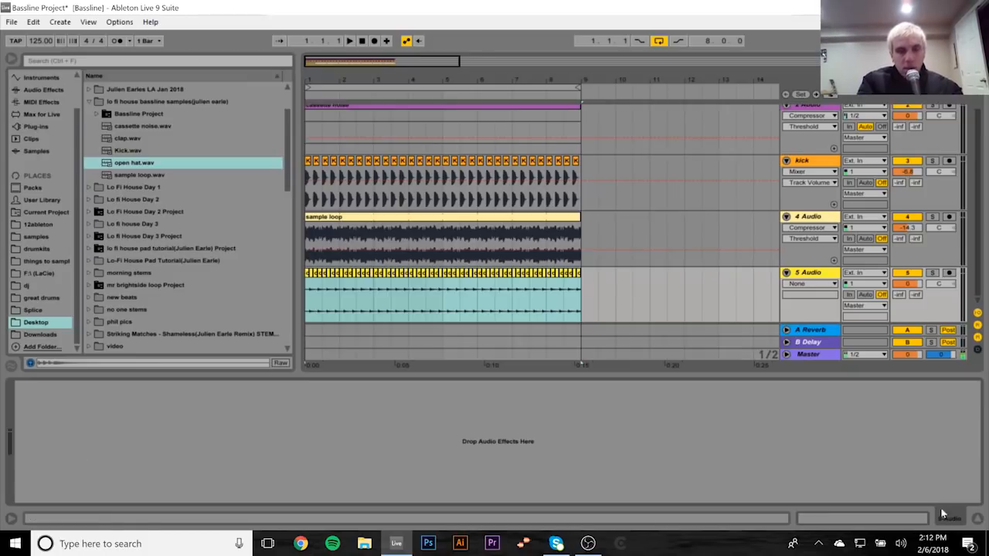
left_click(950, 518)
key("space")
left_click_drag(907, 284, 907, 296)
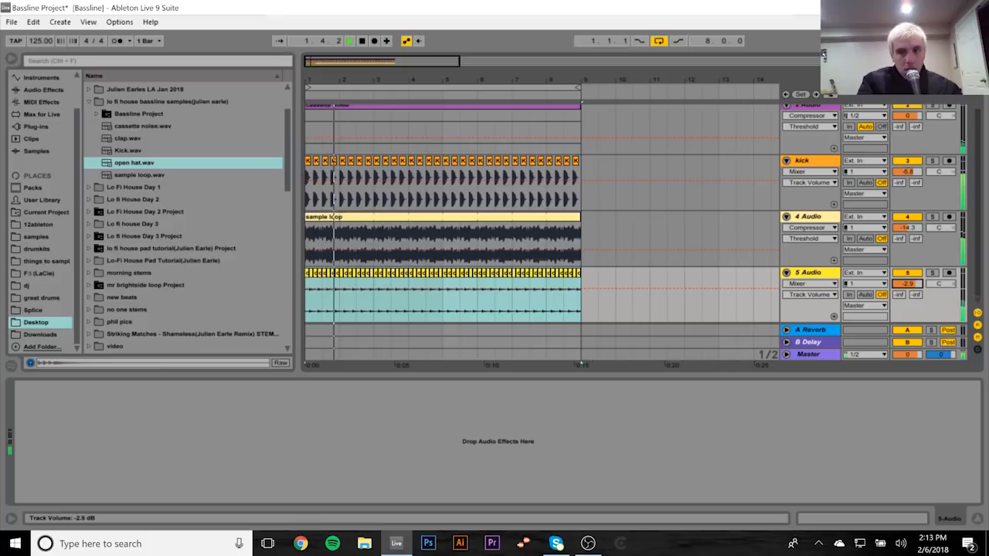
left_click(785, 272)
key("space")
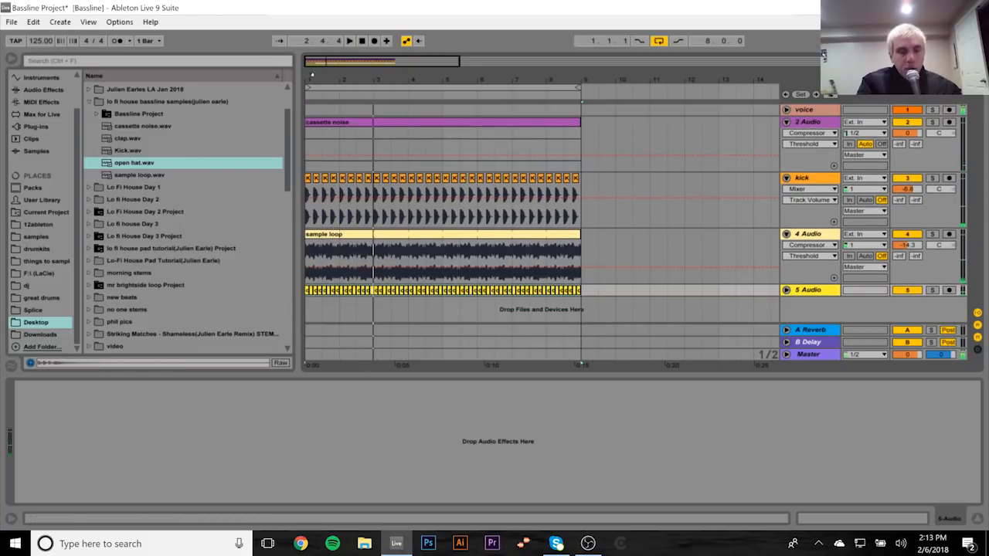
Step: Place clap.wav on a new audio track at 1.2.1 and trim the clip to end at 1.2.4
key("plus")
mouse_move(126, 140)
left_mouse_down()
mouse_move(128, 216)
mouse_move(352, 320)
mouse_move(357, 309)
left_mouse_up()
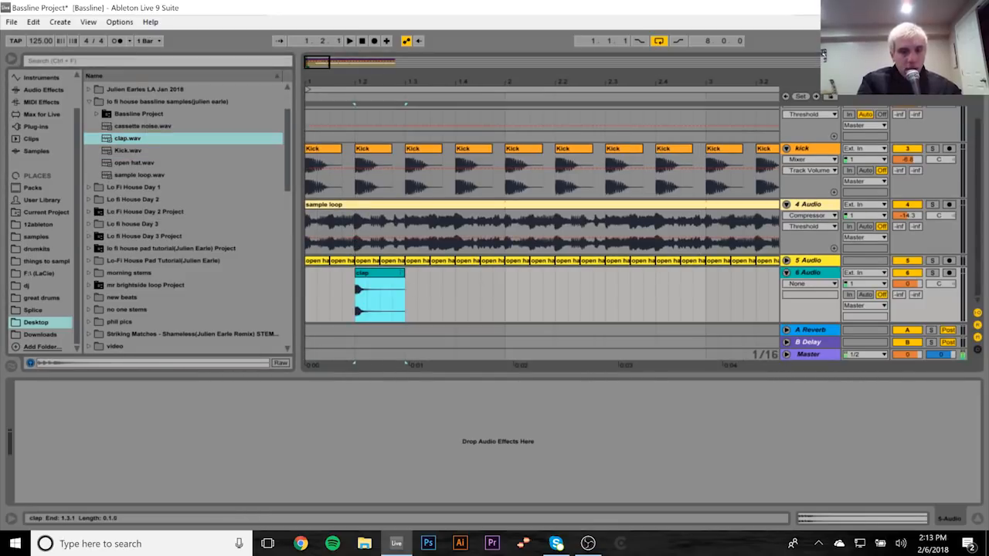
left_click(384, 275)
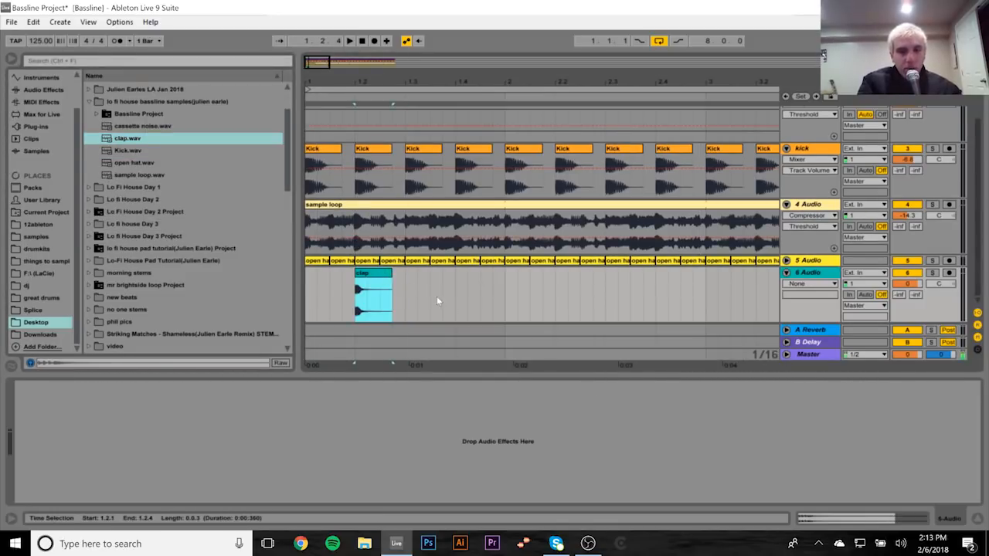
Step: Duplicate the clap every two beats so that it lands on beats two and four through all eight bars
left_click_drag(403, 297, 307, 285)
key("ctrl+d")
left_click(307, 285, "shift")
mouse_move(310, 85)
left_mouse_down()
mouse_move(310, 97)
mouse_move(310, 85)
left_mouse_up()
key("ctrl+d")
key("ctrl+d")
key("ctrl+d")
key("ctrl+d")
key("ctrl+d")
key("ctrl+d")
key("ctrl+d")
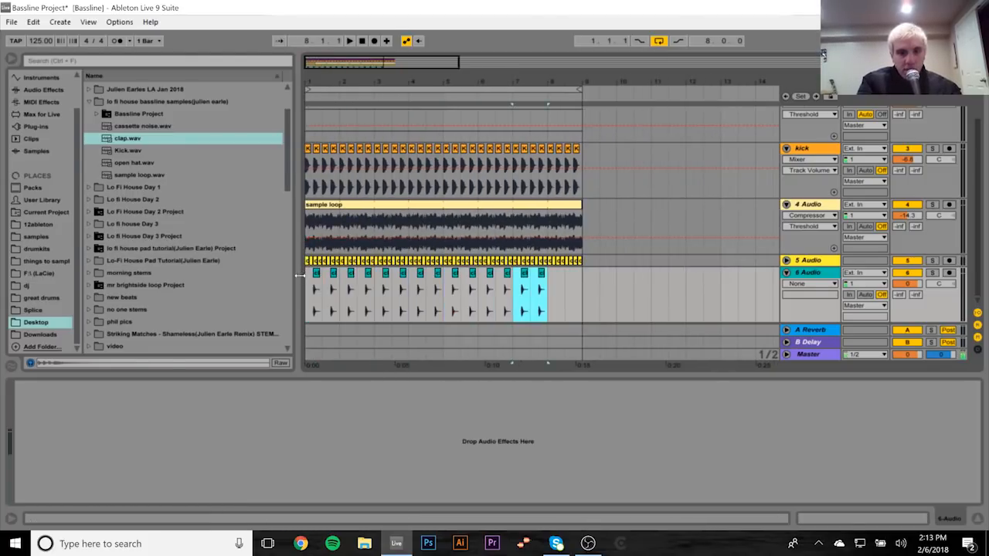
Step: Play the loop from the start and set the clap track's volume to about -7.5 dB
left_click(307, 286)
left_click_drag(907, 284, 907, 299)
key("space")
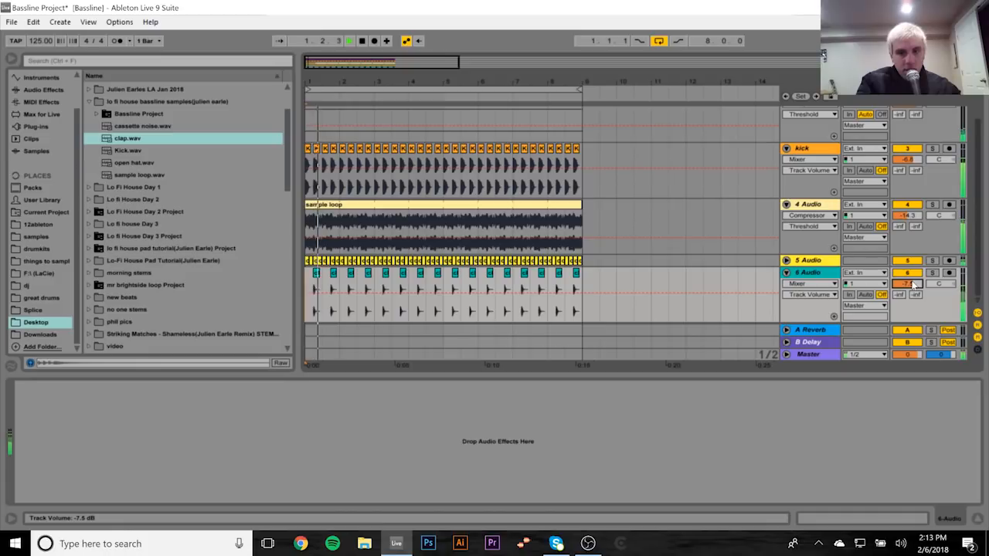
left_click_drag(907, 300, 912, 286)
Step: Fold the clap, sample loop, kick and cassette noise tracks and stop playback
left_click(786, 273)
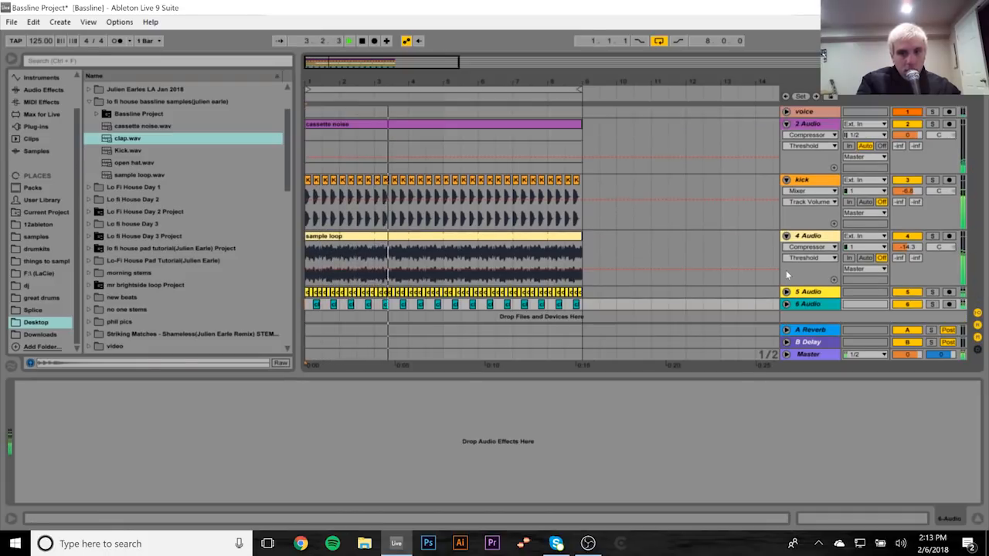
left_click(786, 237)
left_click(787, 179)
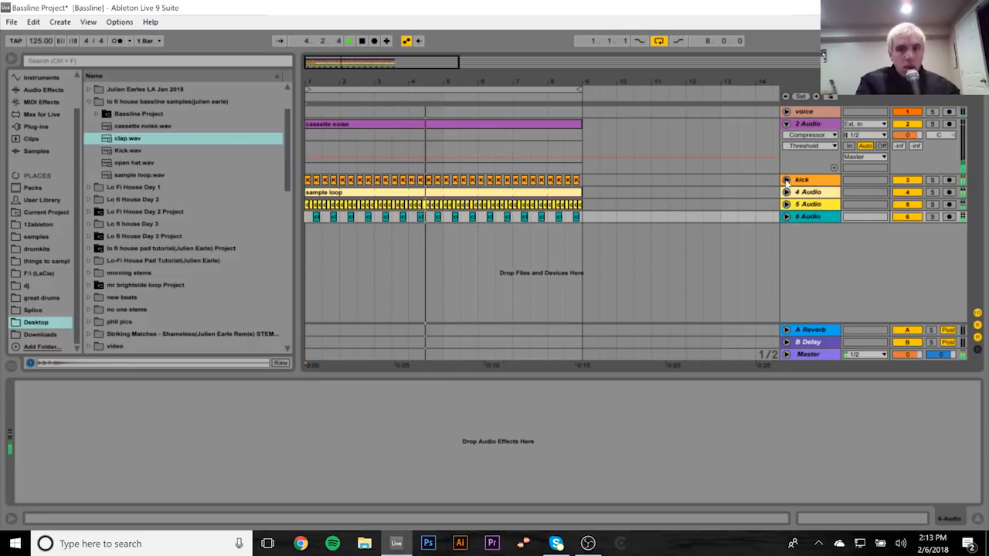
key("space")
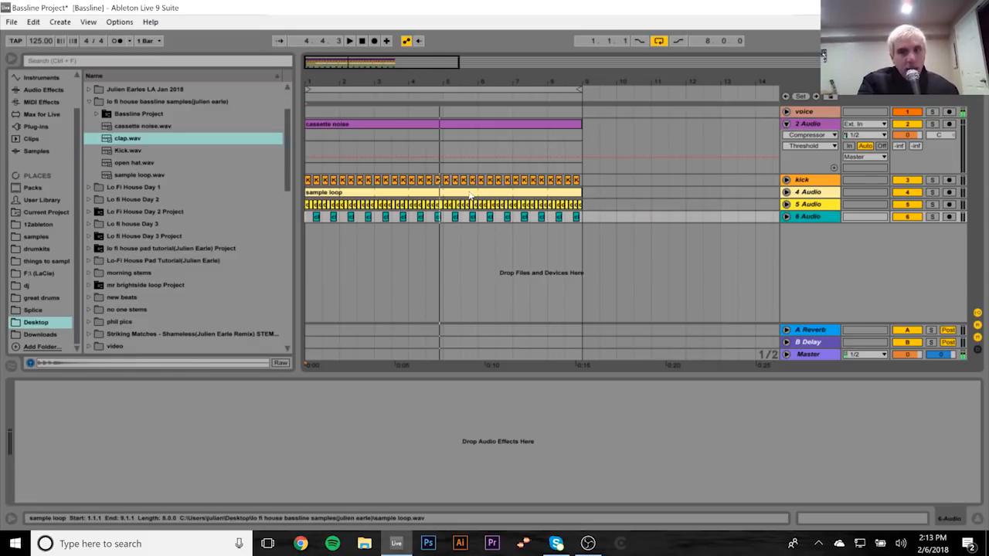
left_click(786, 124)
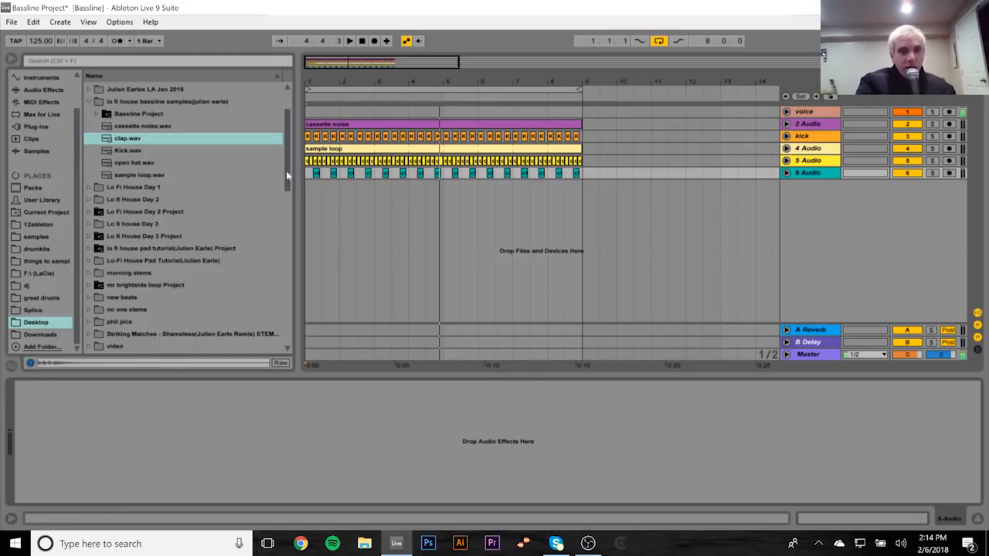
left_click_drag(286, 169, 288, 183)
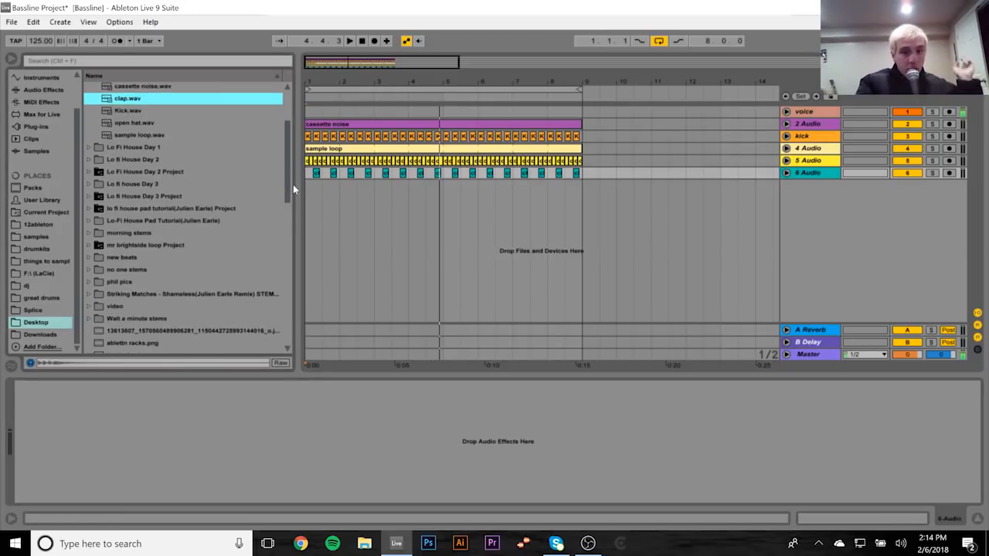